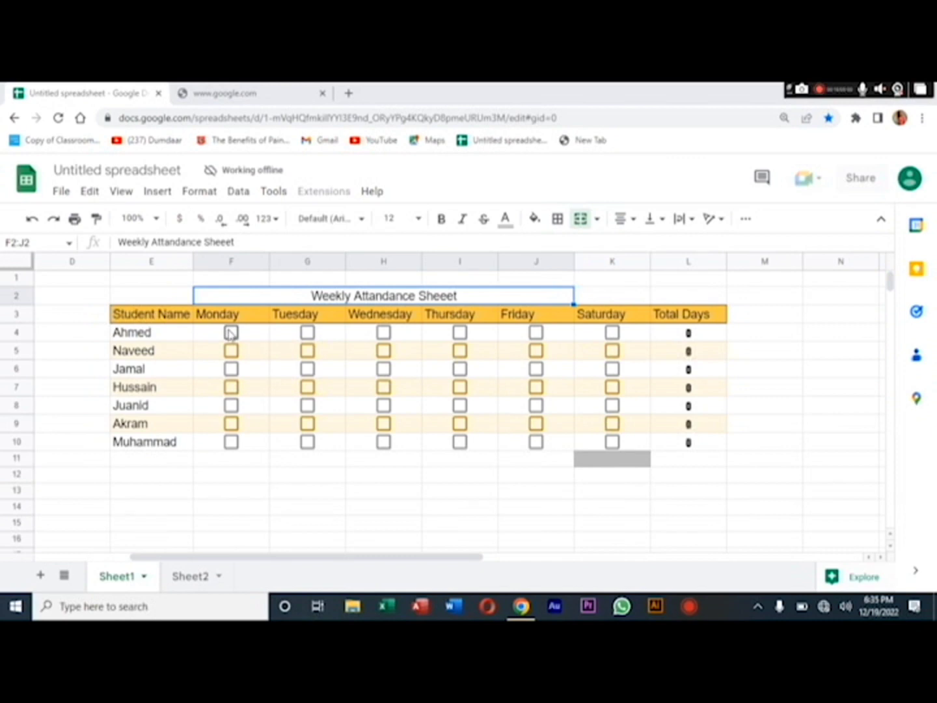
Mark attendance in Sheet1 for Monday through Wednesday in row 4 and for Wednesday in rows 5 to 7
click(229, 332)
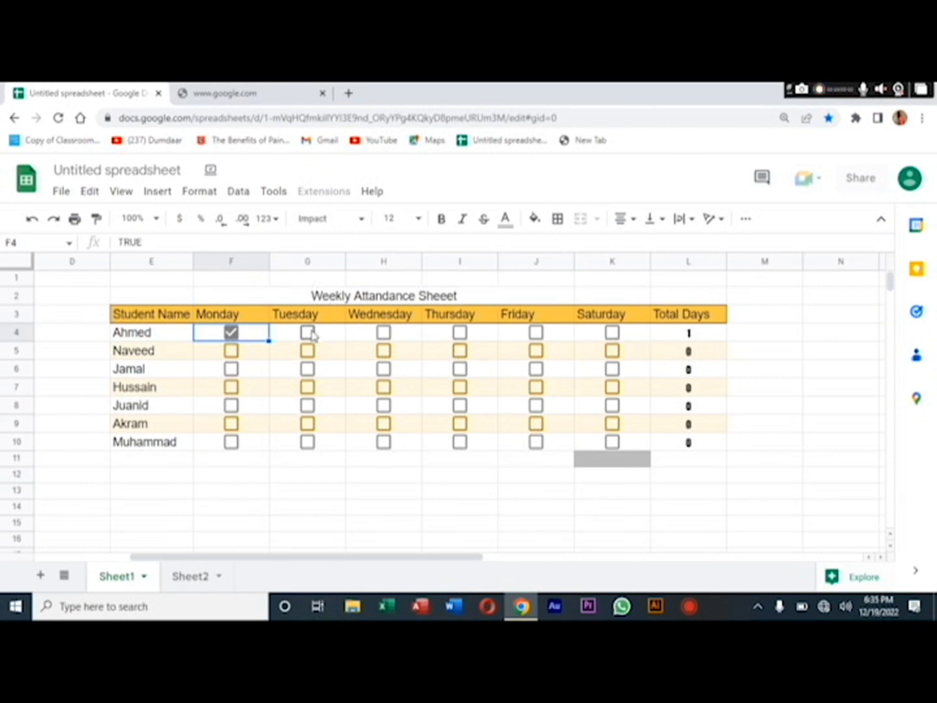
click(308, 333)
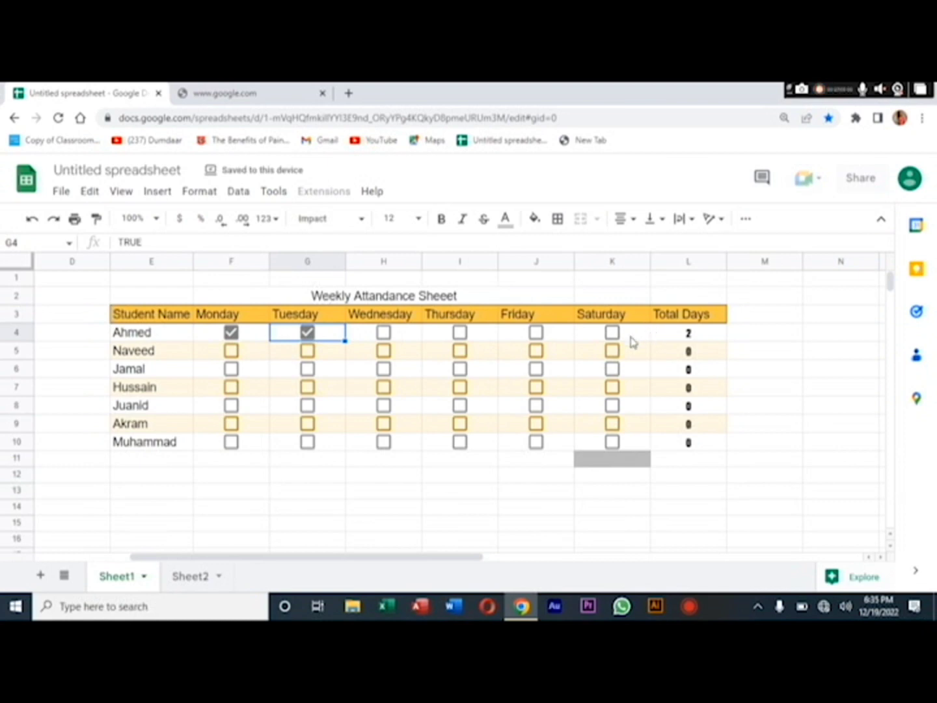
click(384, 332)
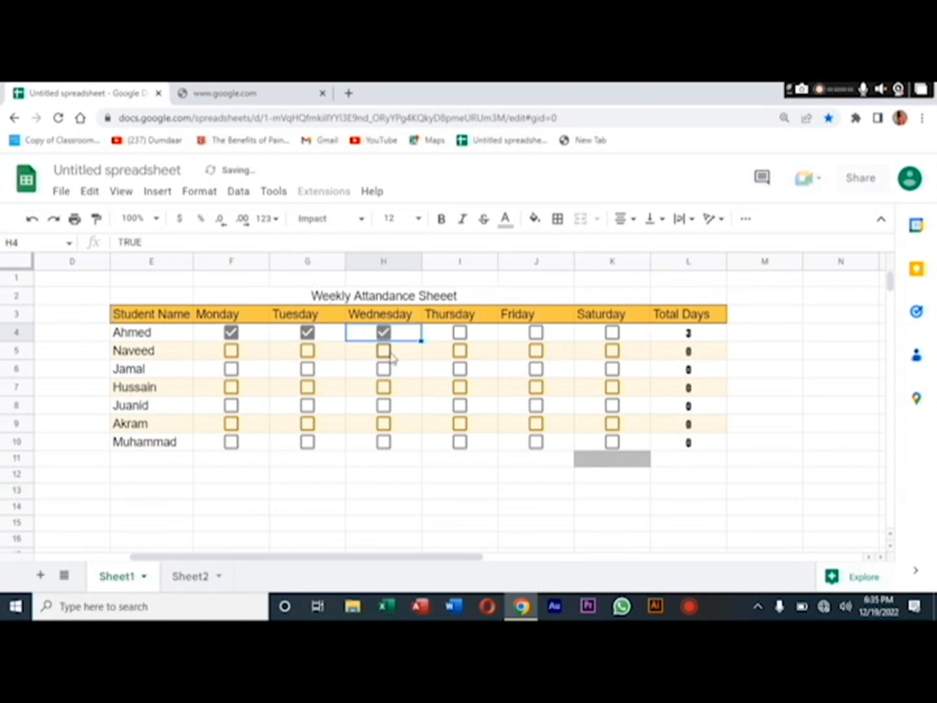
click(383, 350)
click(384, 369)
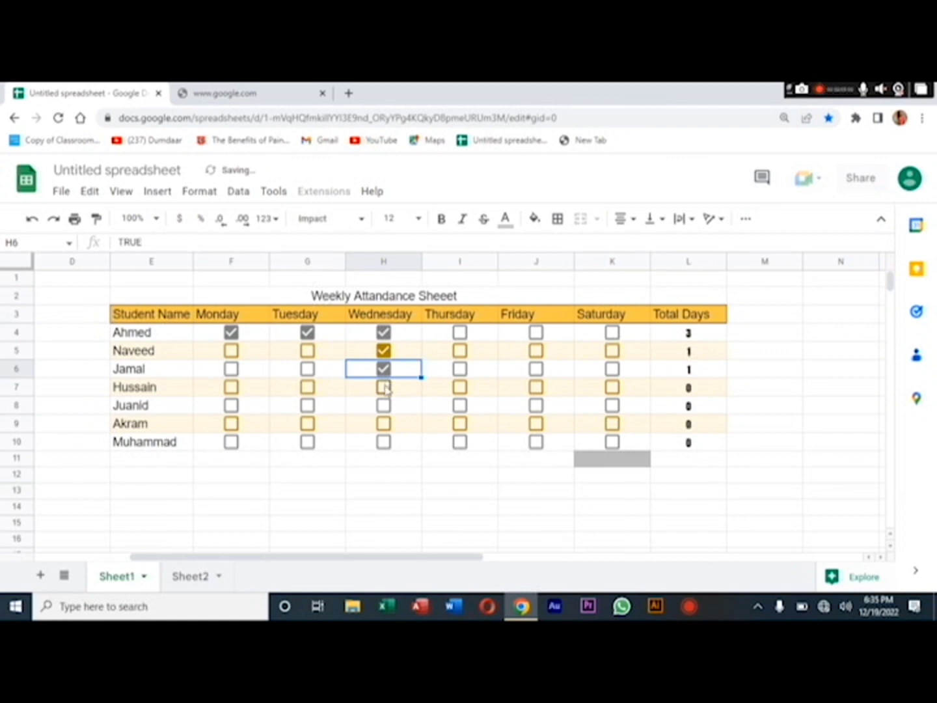
click(385, 387)
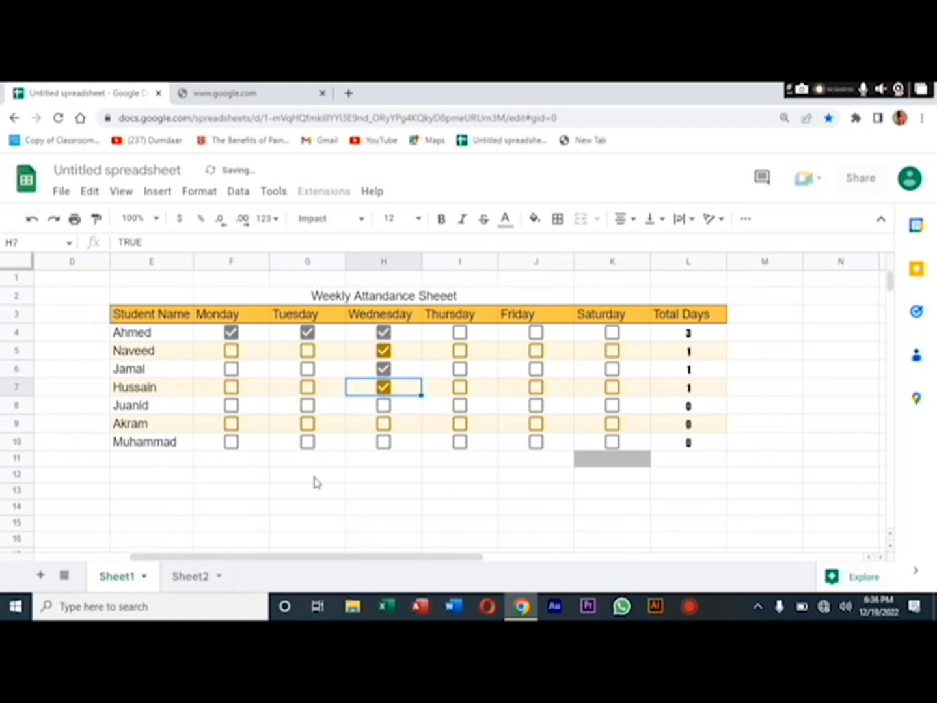
Add a new blank sheet and enter the header Student Name in cell E3
click(40, 575)
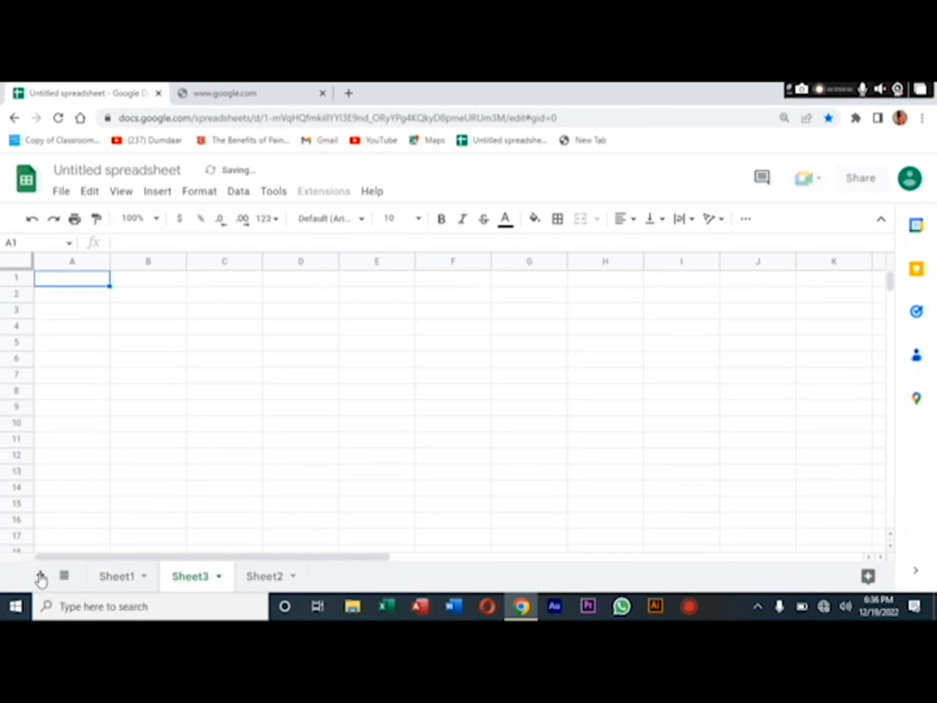
click(376, 309)
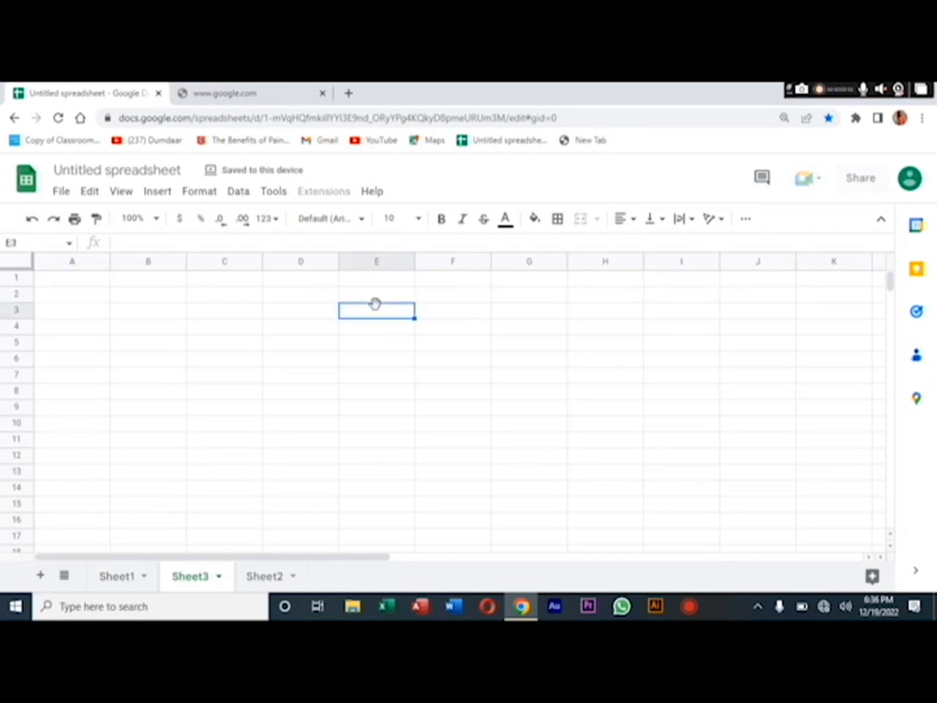
text(S)
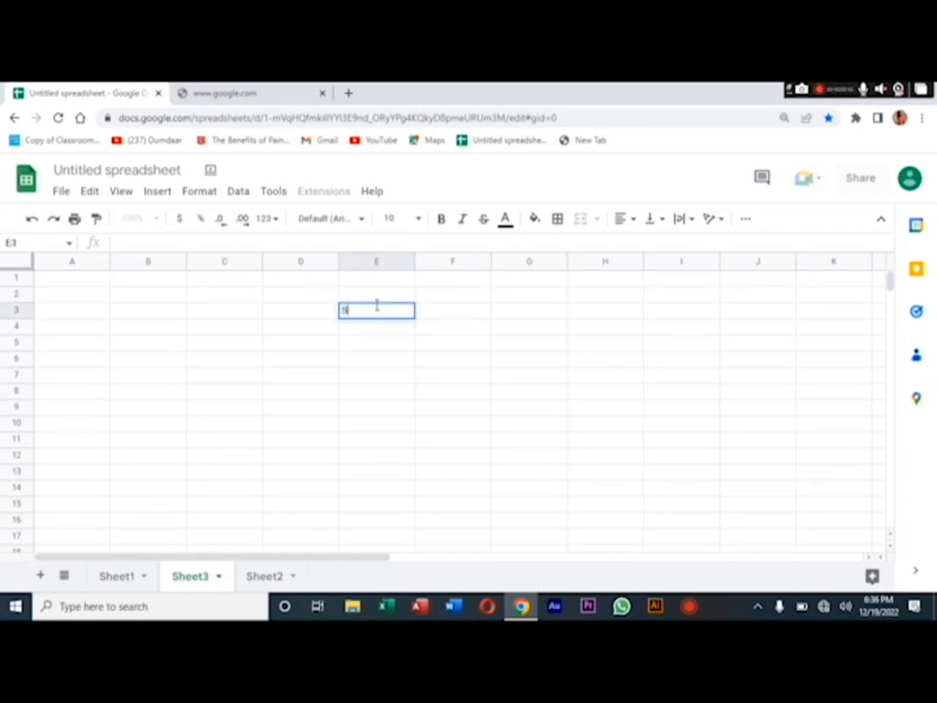
text(tudent)
click(374, 310)
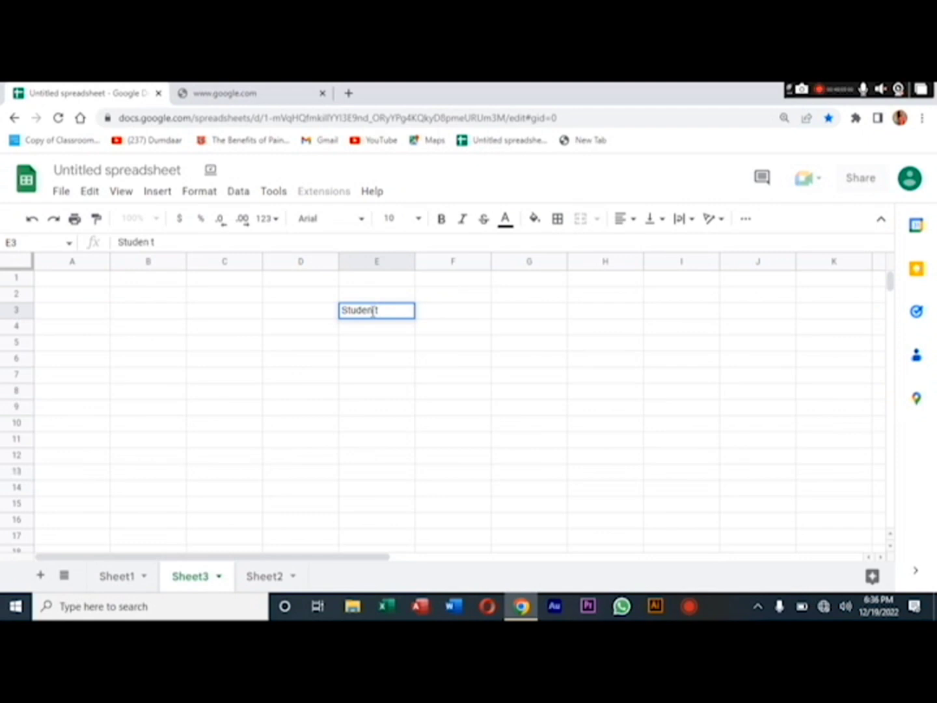
key(BackSpace)
text(Name)
key(BackSpace)
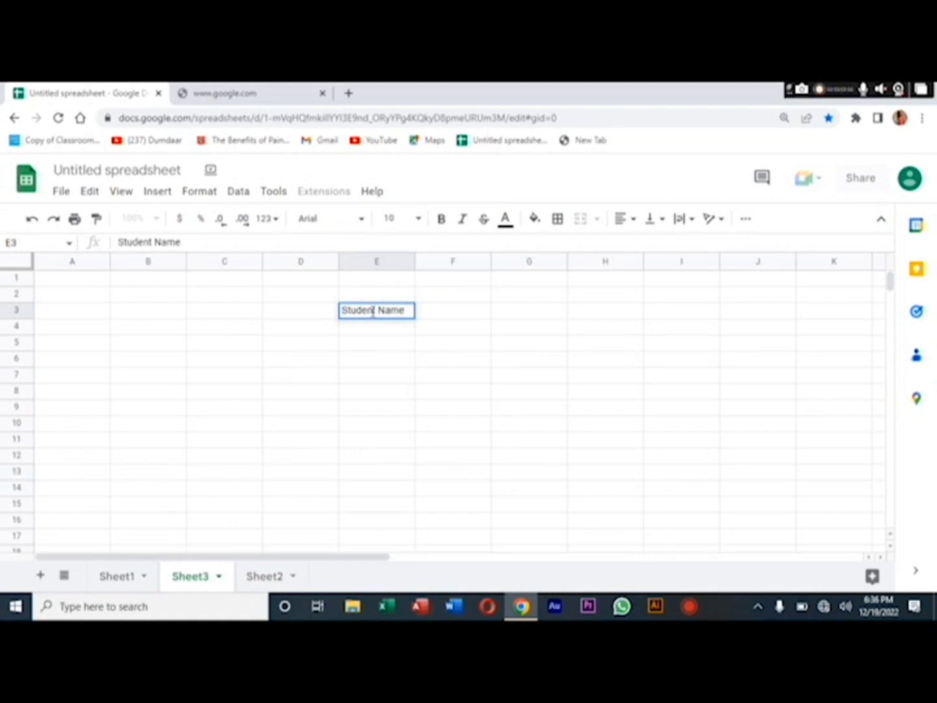
Enter the first two students' names in cells E4 and E5 under the Student Name header
click(374, 328)
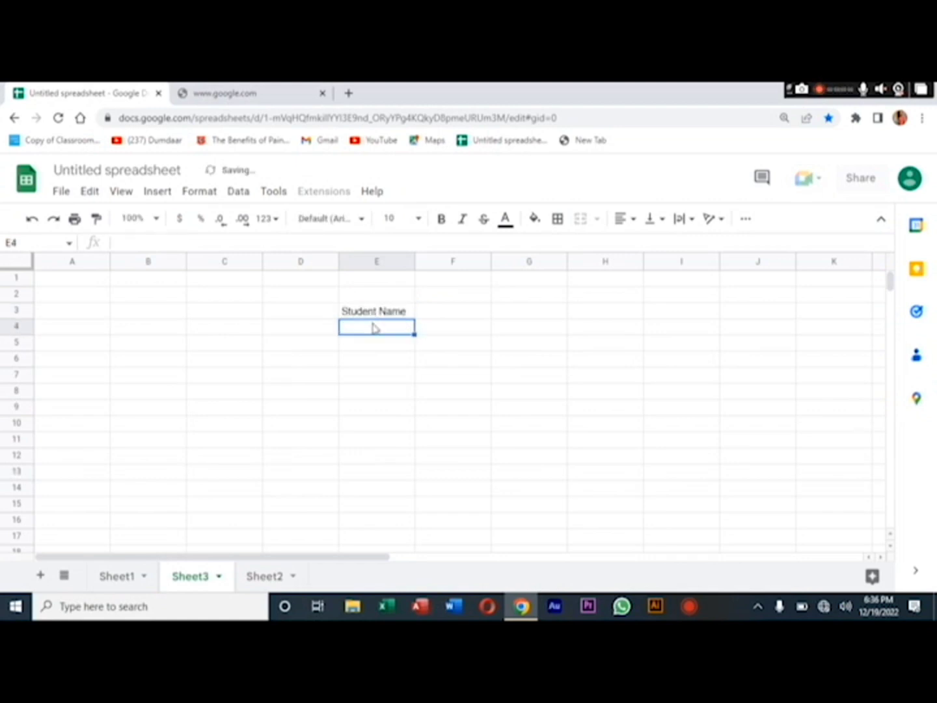
text(Ah)
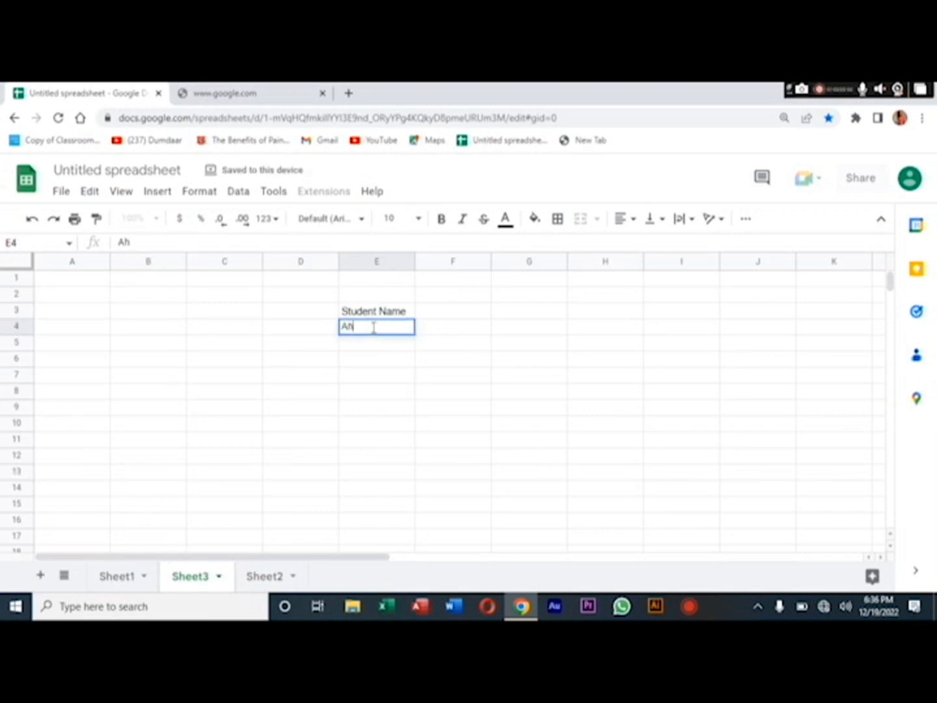
text(med)
key(Return)
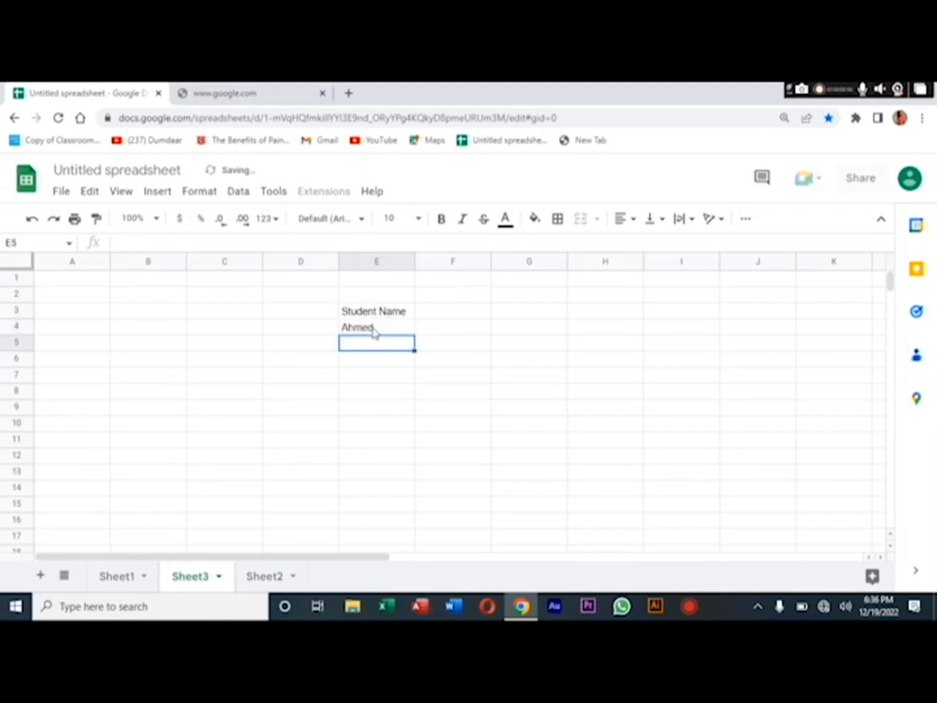
text(Naveed)
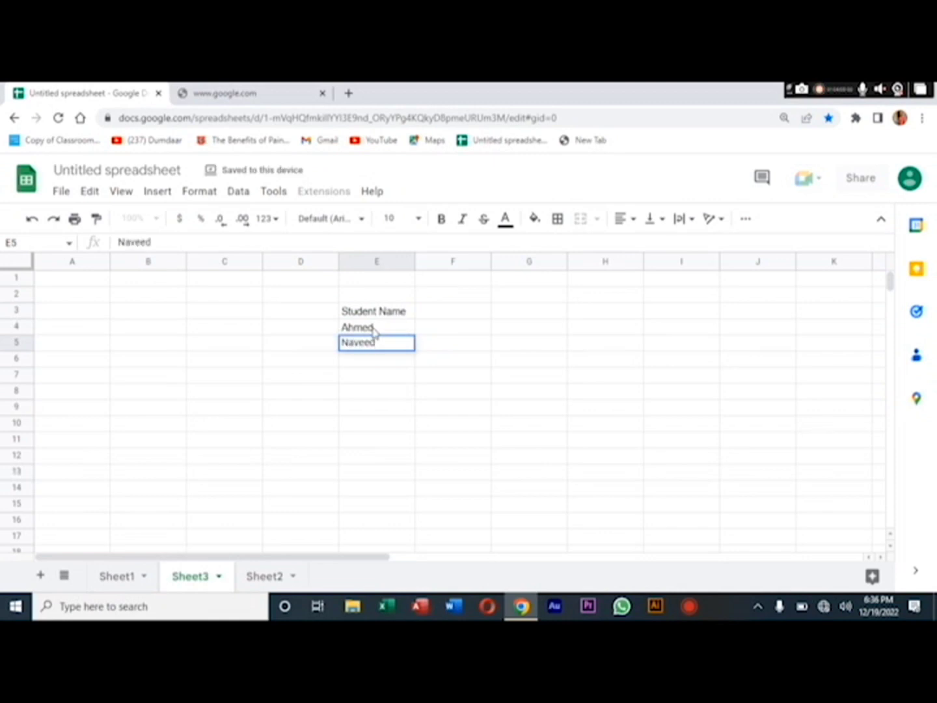
key(Return)
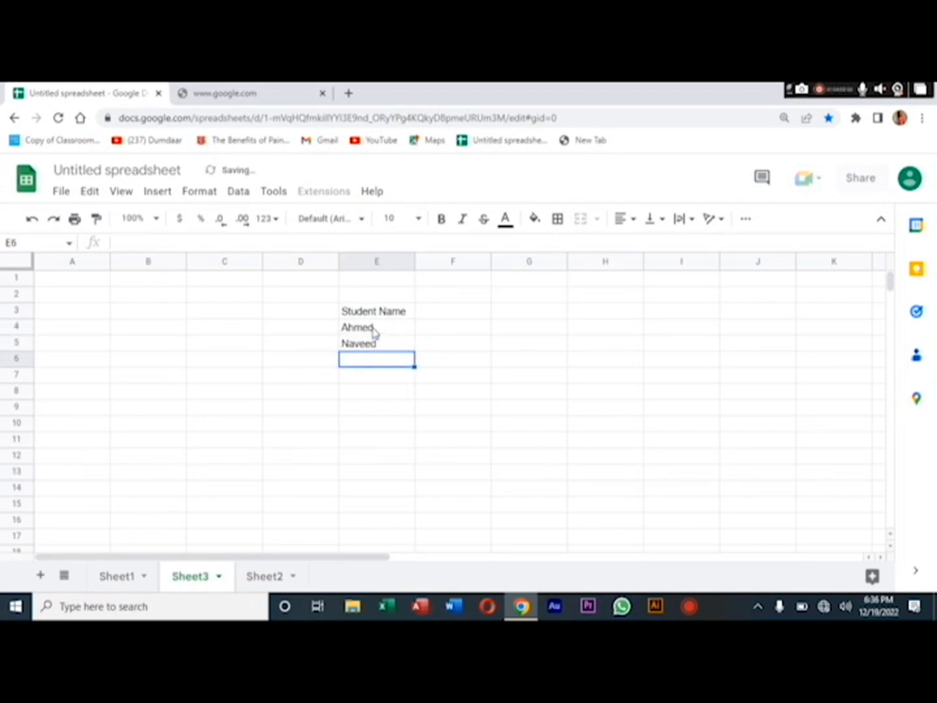
Enter the third and fourth students' names in cells E6 and E7
text(Jbbar)
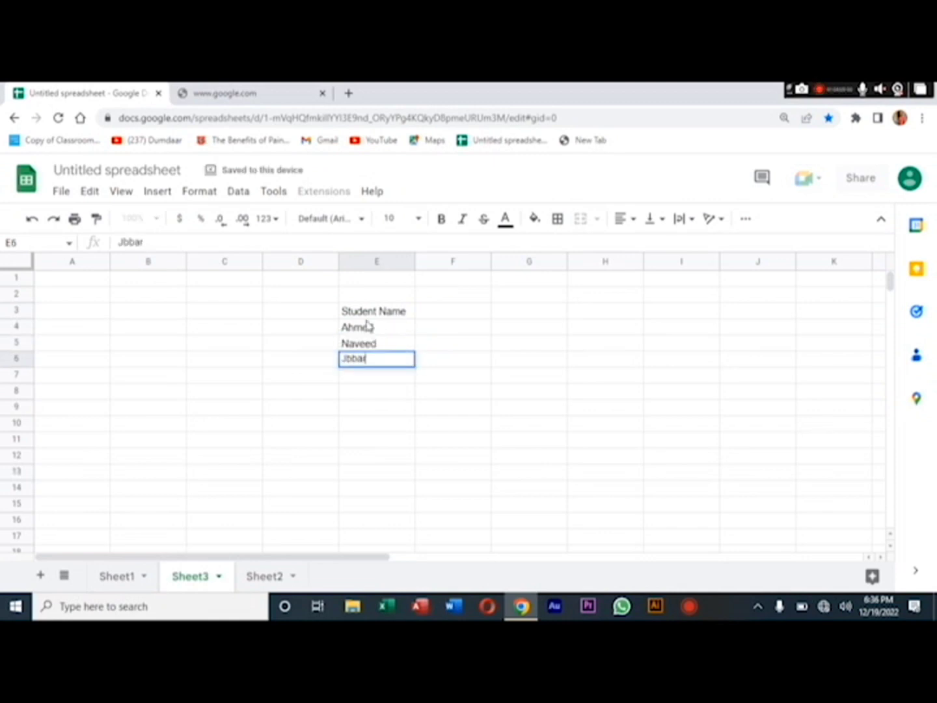
key(BackSpace)
key(BackSpace)
key(BackSpace)
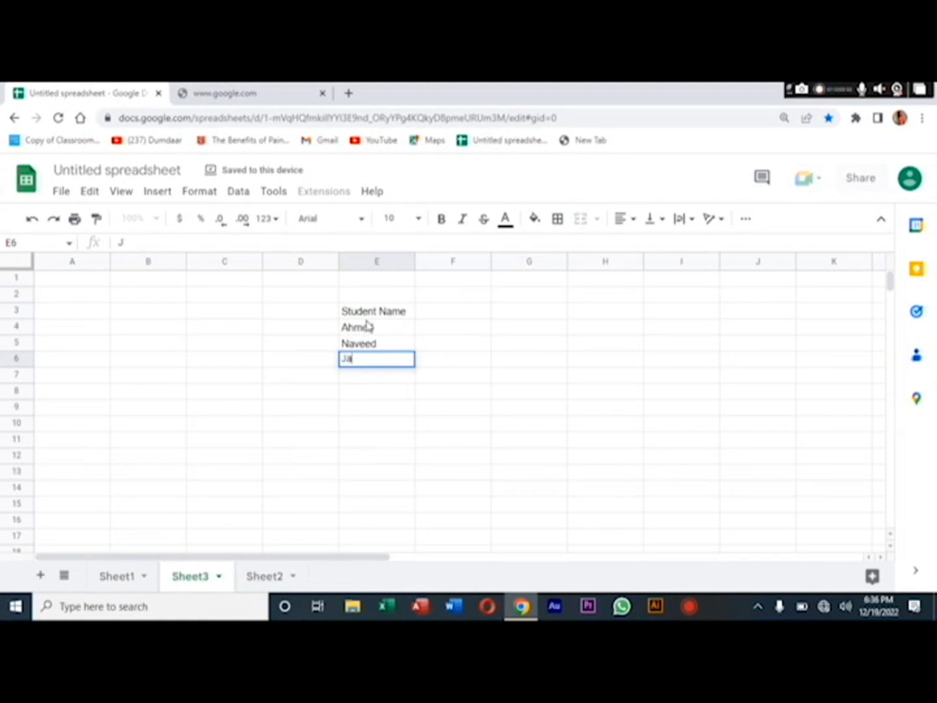
text(abbar)
key(Return)
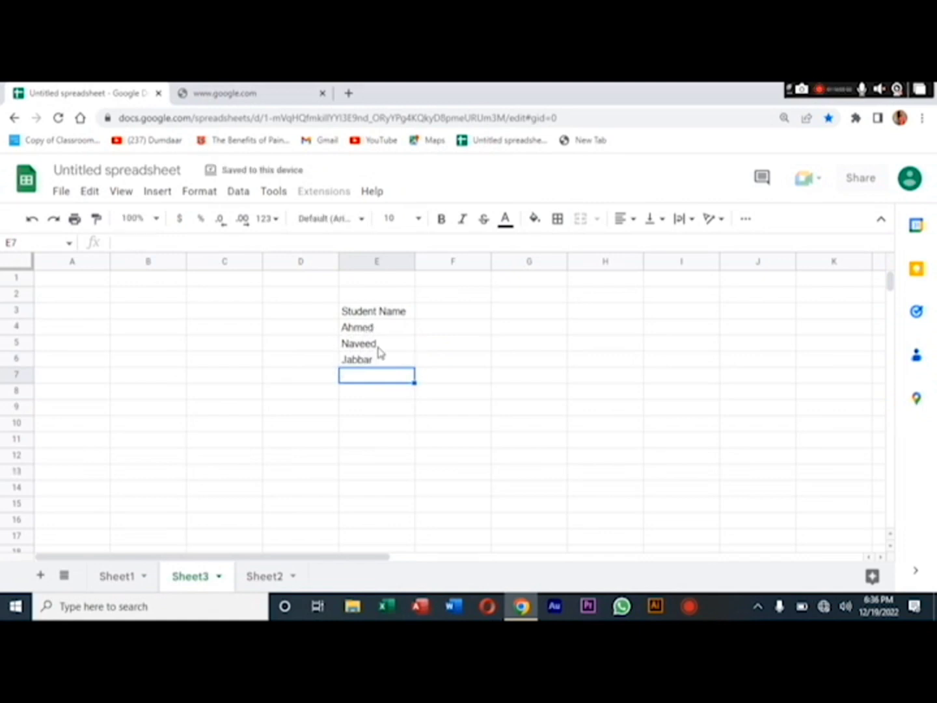
text(Ar)
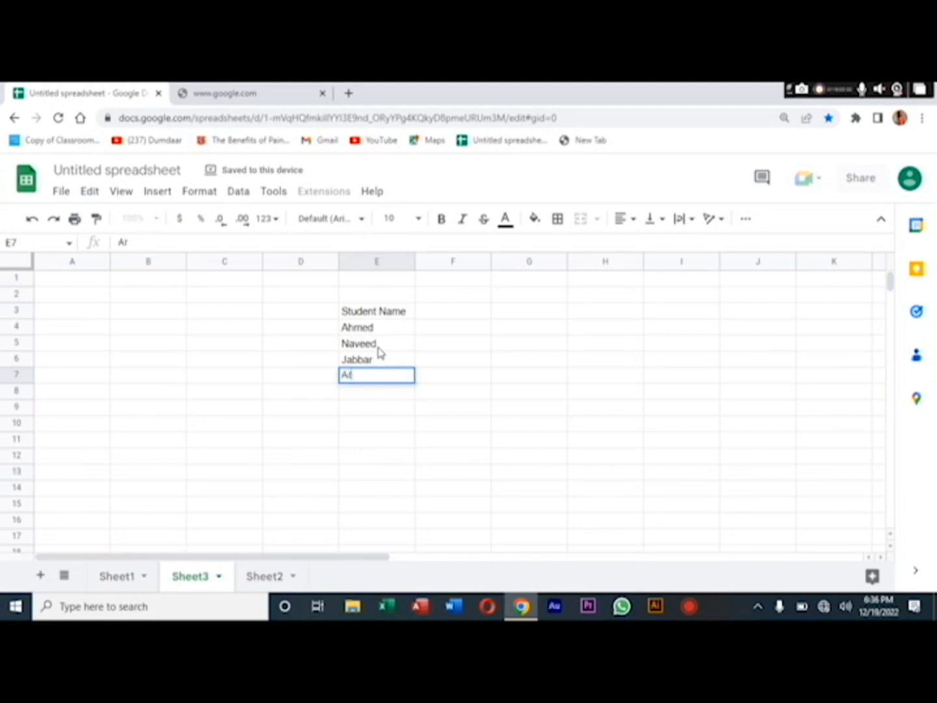
text(slan)
key(Tab)
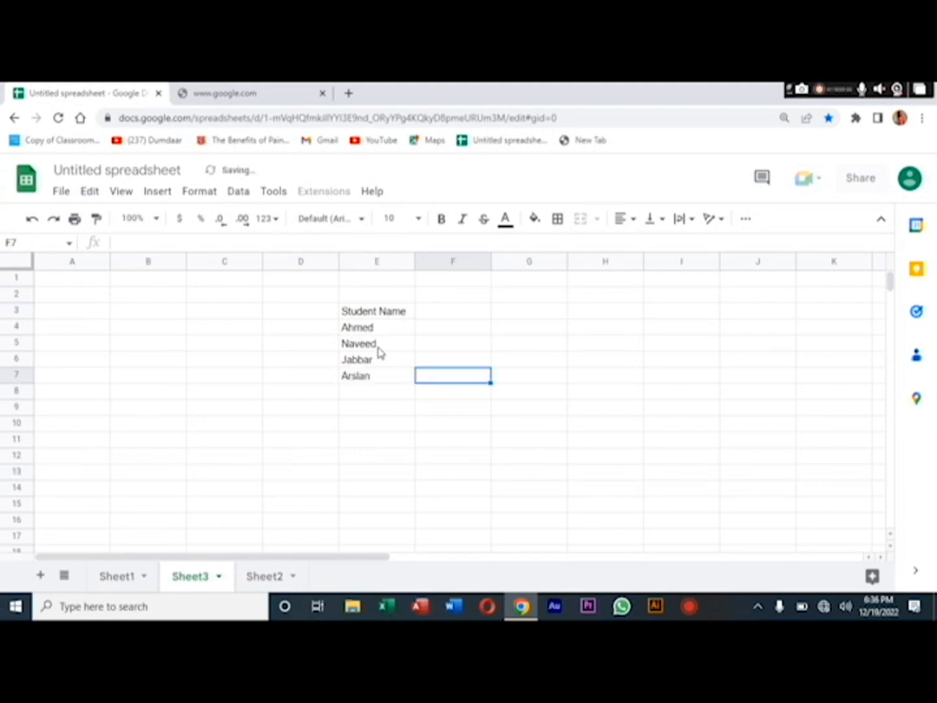
Enter Monday in cell F3 and autofill the weekday headers across to Saturday in K3
key(Up)
key(Up)
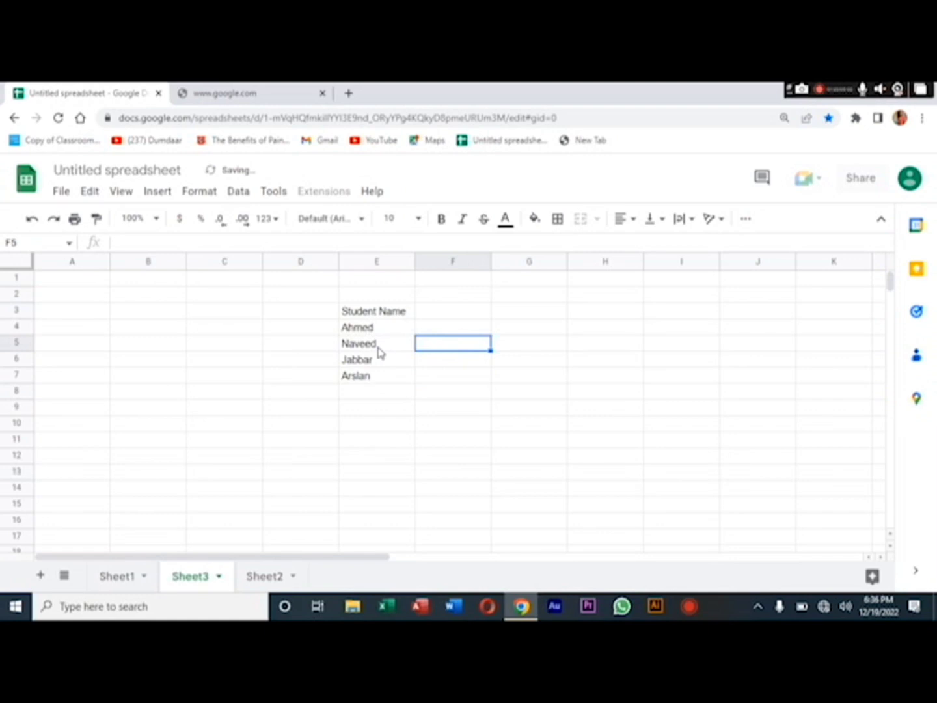
key(Up)
key(Up)
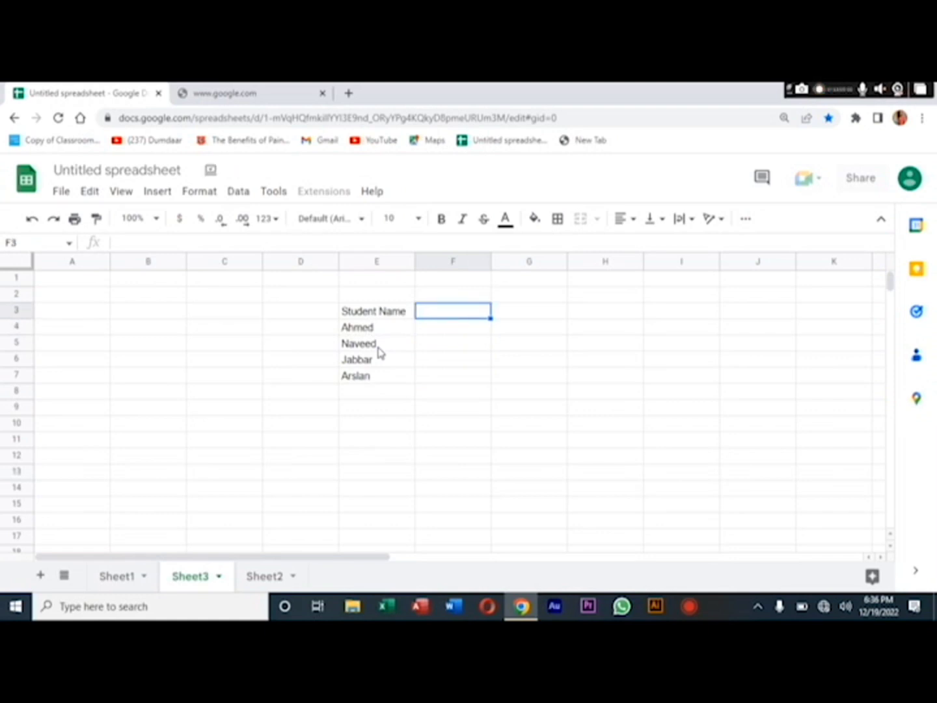
text(Mondday)
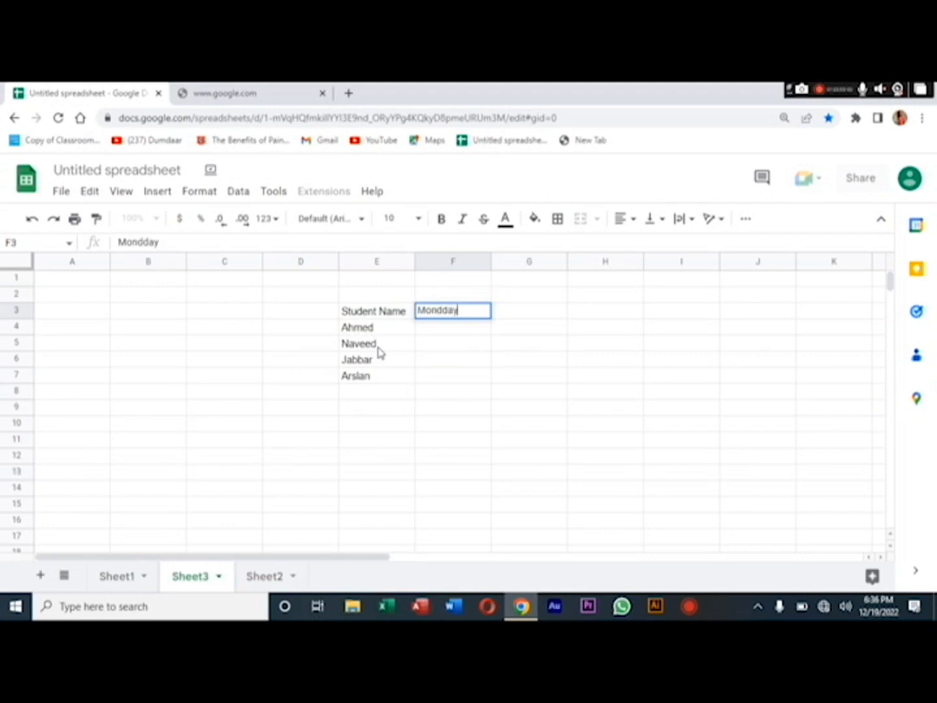
key(BackSpace)
key(BackSpace)
key(BackSpace)
text(ay)
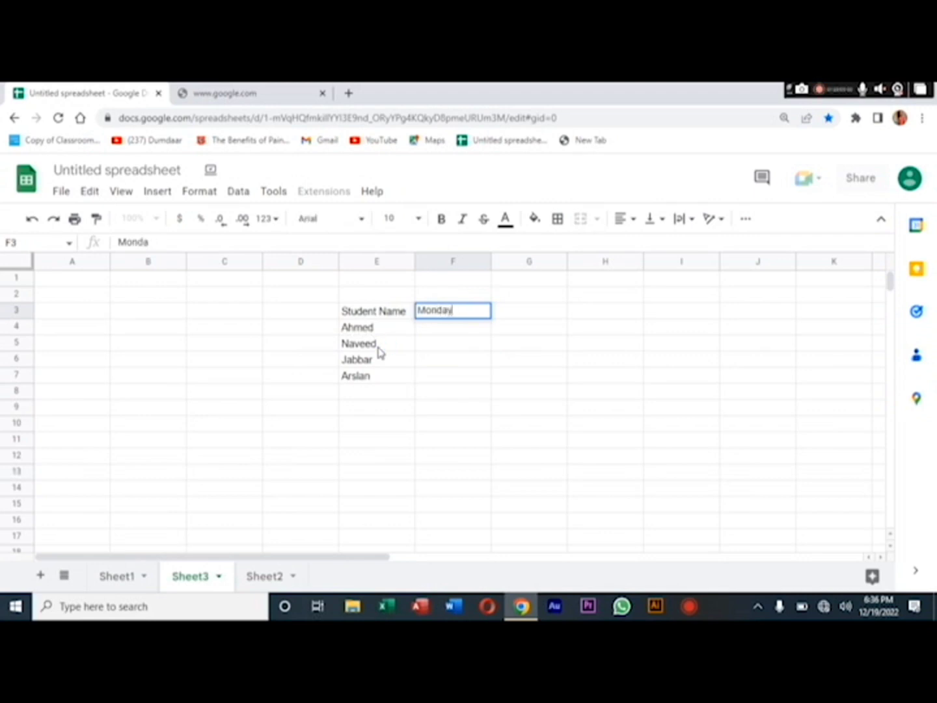
click(538, 314)
click(483, 318)
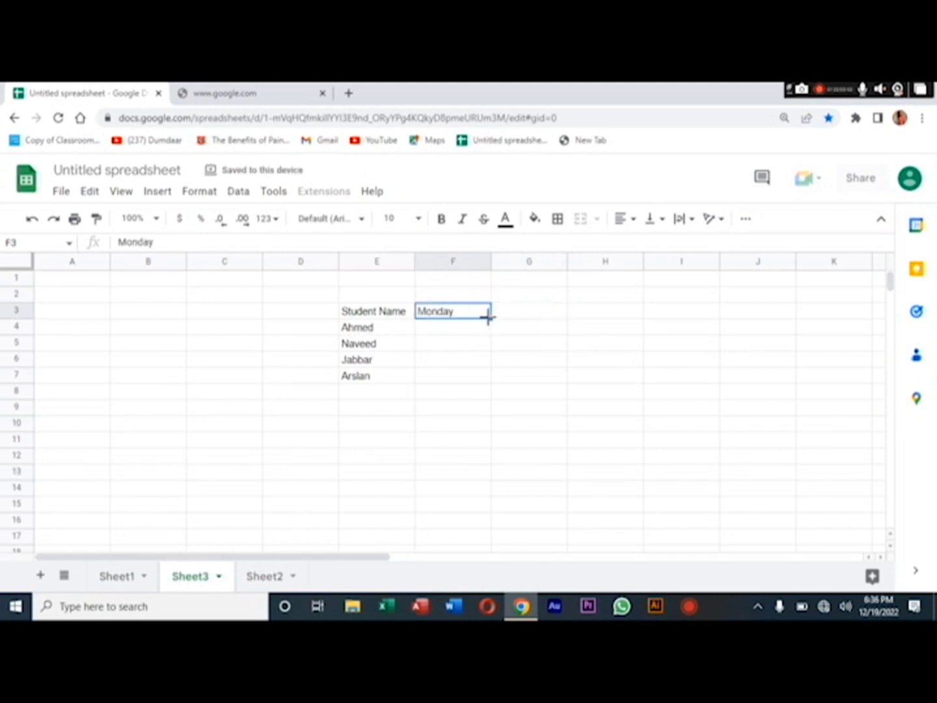
drag(488, 318, 806, 313)
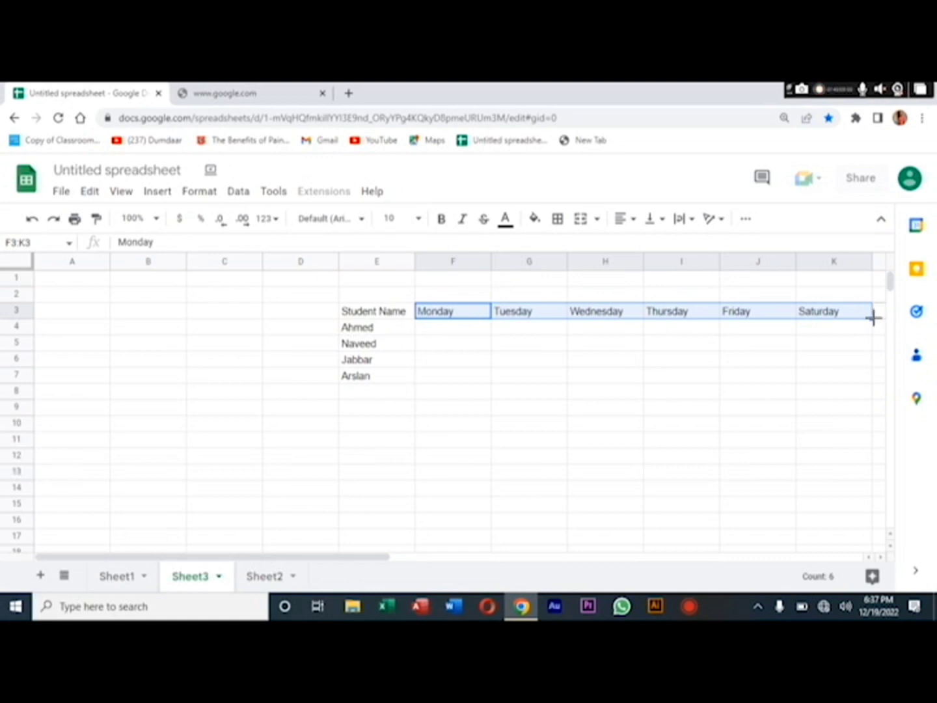
Insert checkboxes in the range F4:K7 for every student and weekday
click(466, 334)
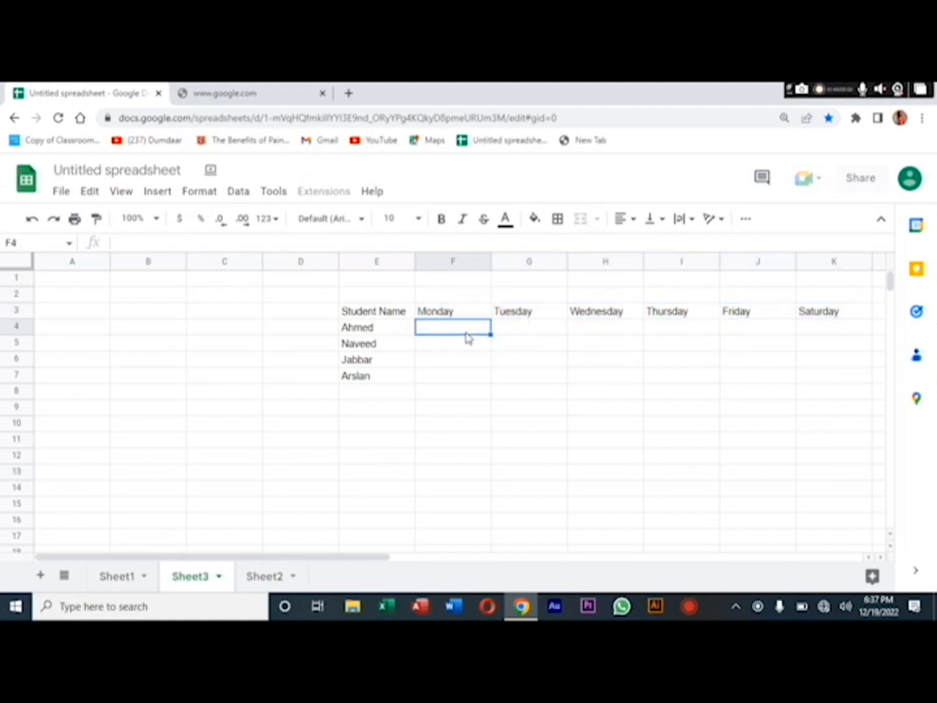
key(shift+Down)
key(shift+Down)
key(shift+Down)
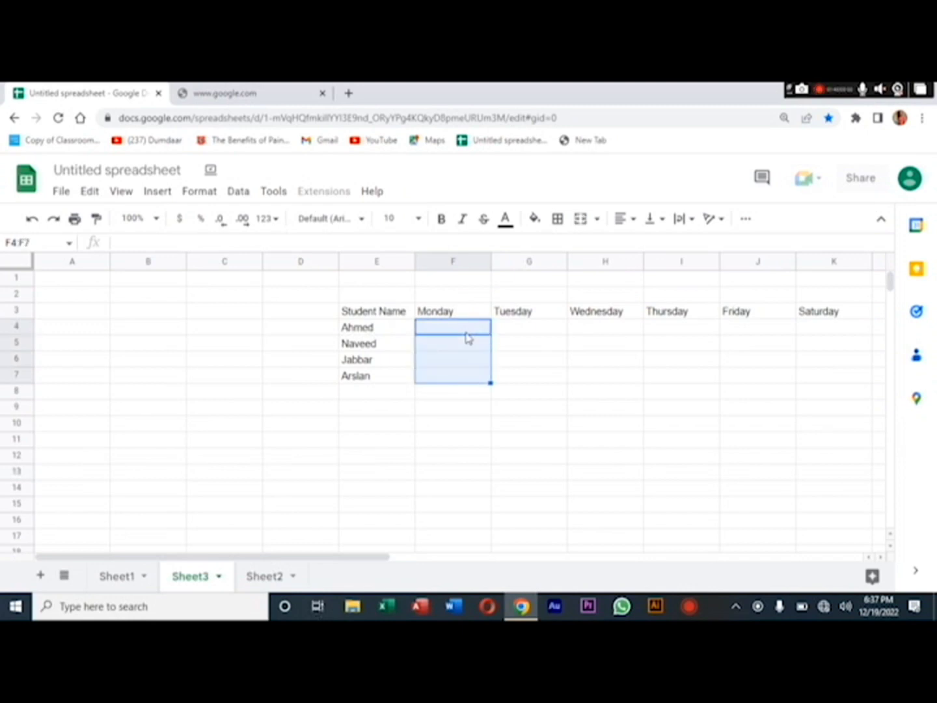
key(shift+Right)
key(shift+Right)
key(shift+Right)
key(shift+Right)
key(shift+Right)
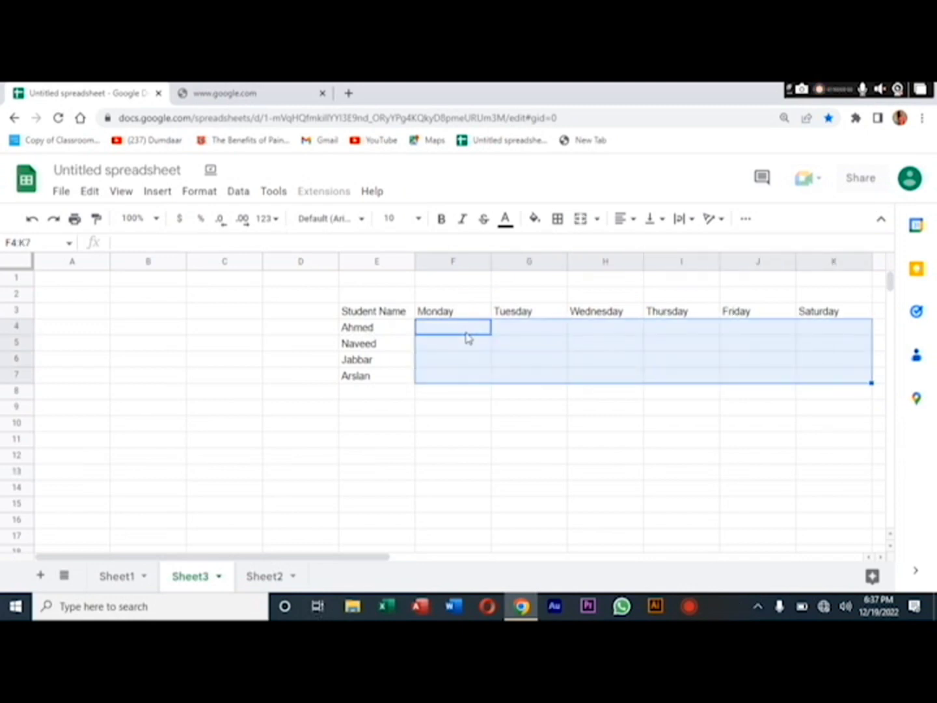
click(167, 201)
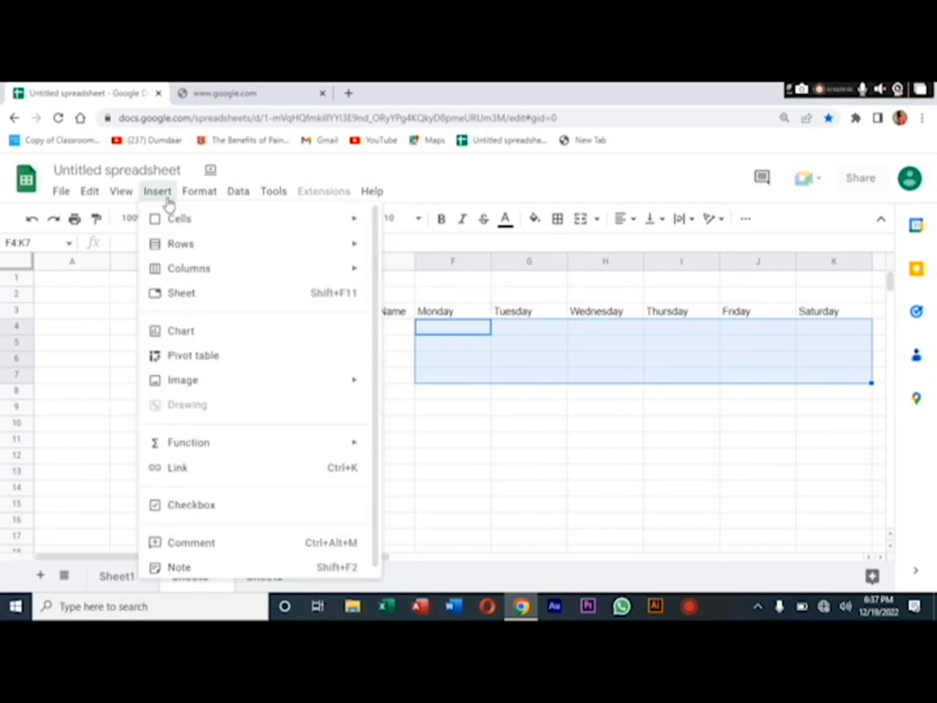
click(210, 509)
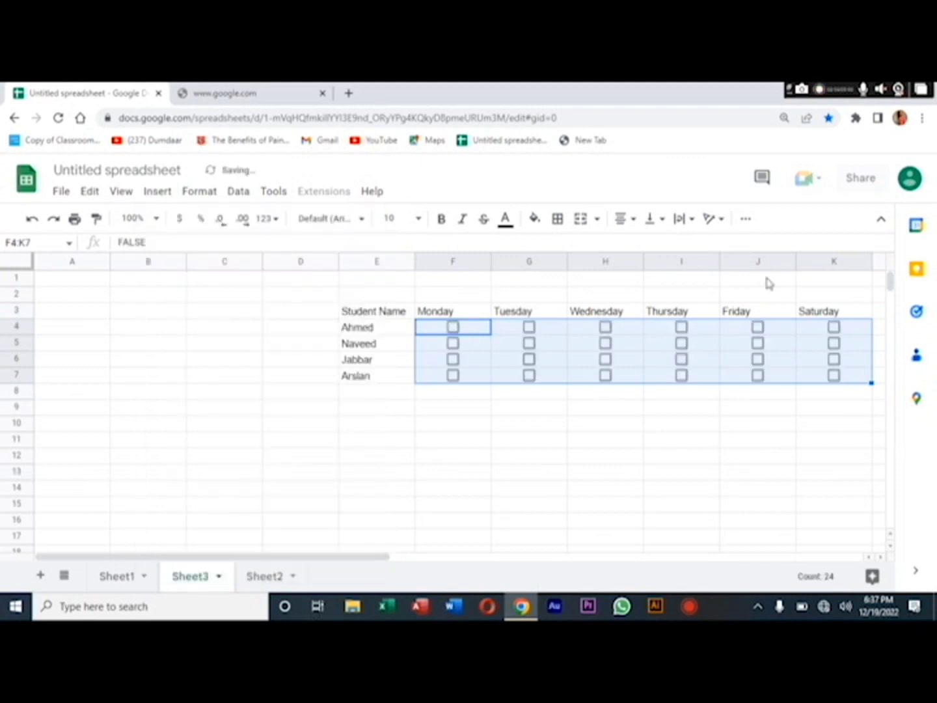
Enter the header Total Days in cell L3, beside the Saturday column
click(878, 335)
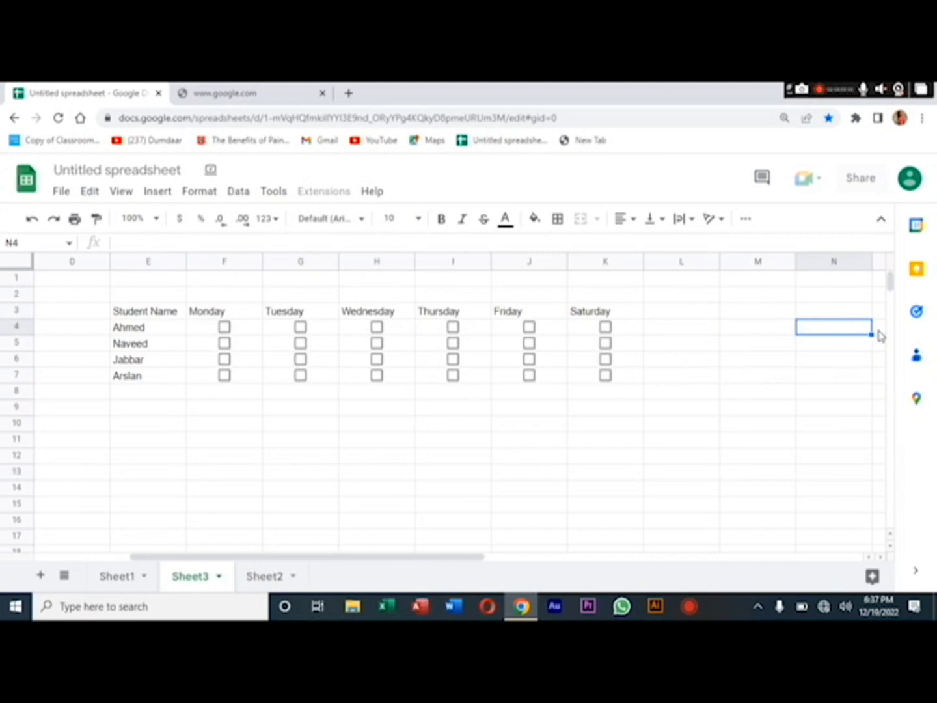
key(Left)
key(Left)
key(Left)
key(Right)
key(Up)
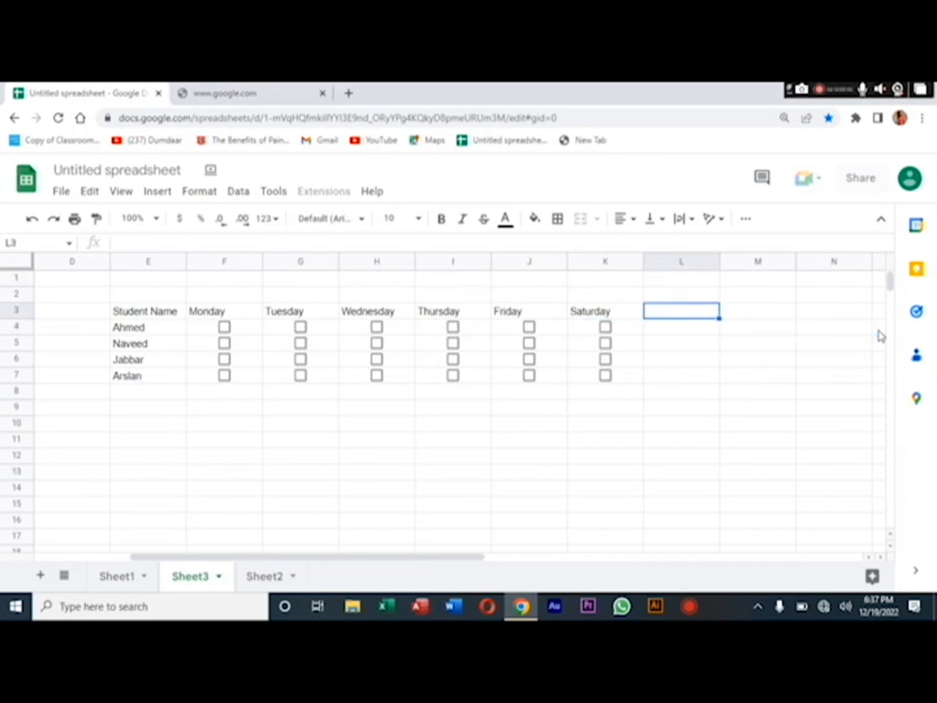
text(T)
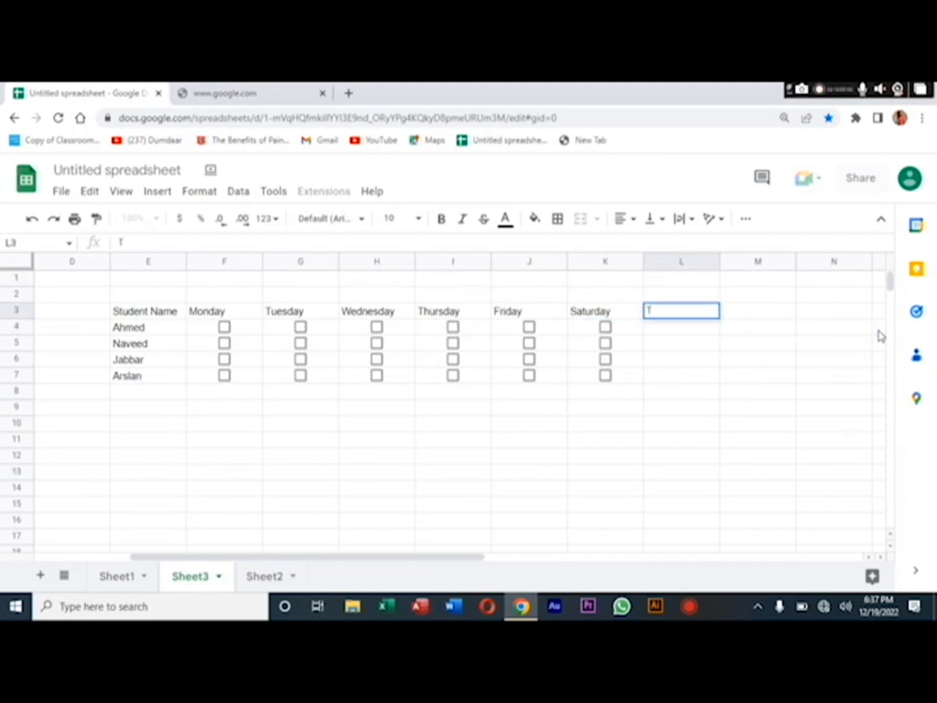
text(otal Days)
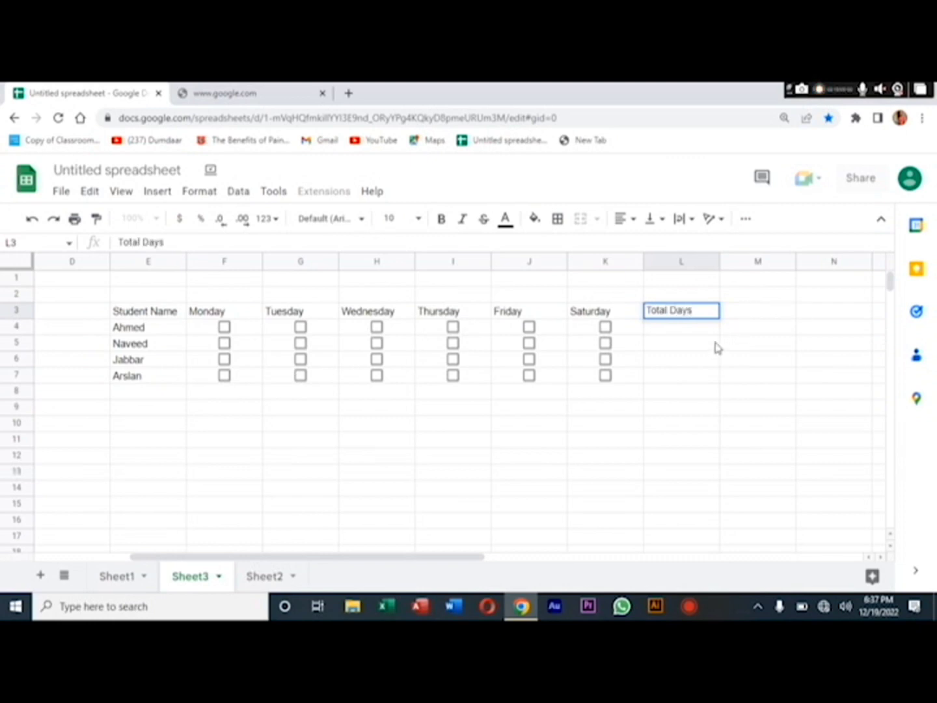
Enter the formula =COUNTIF(F4:K4,true) in cell L4 to count the first student's checked days
key(Return)
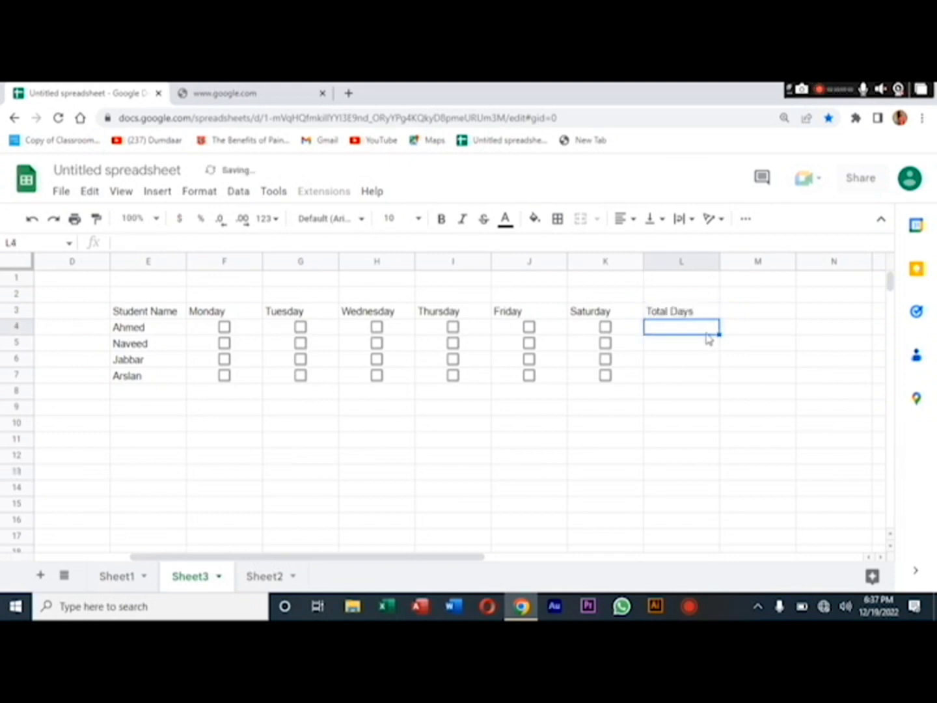
text(=co)
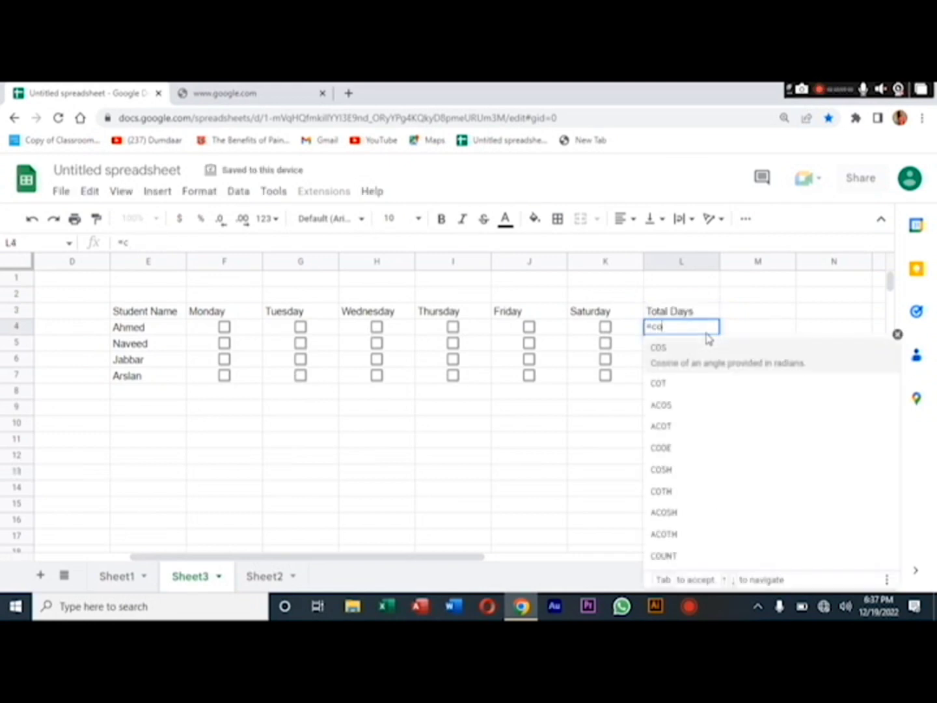
text(untif)
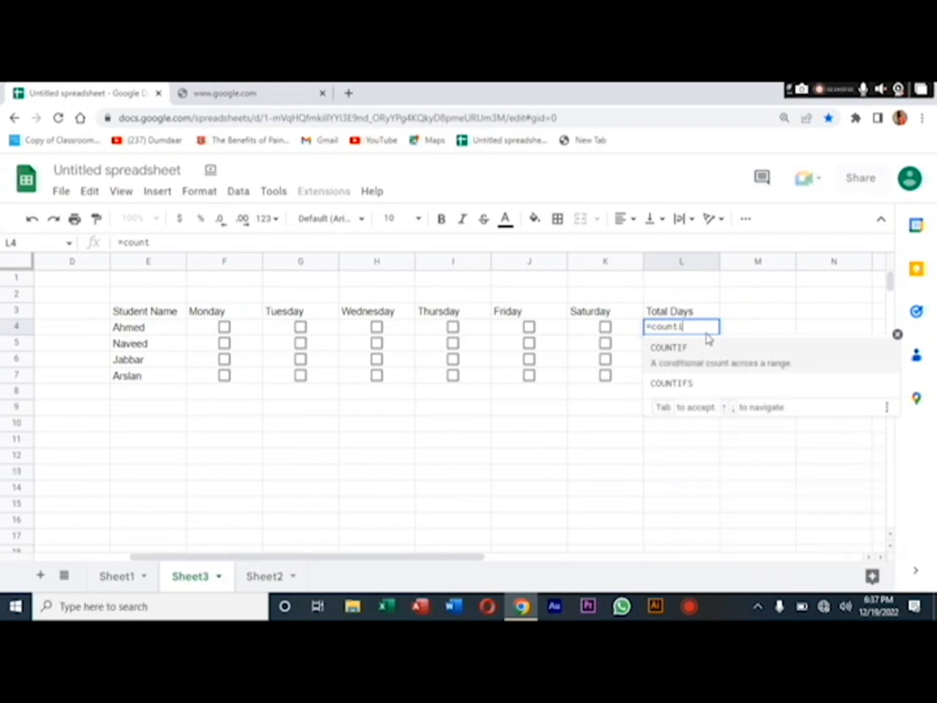
click(700, 351)
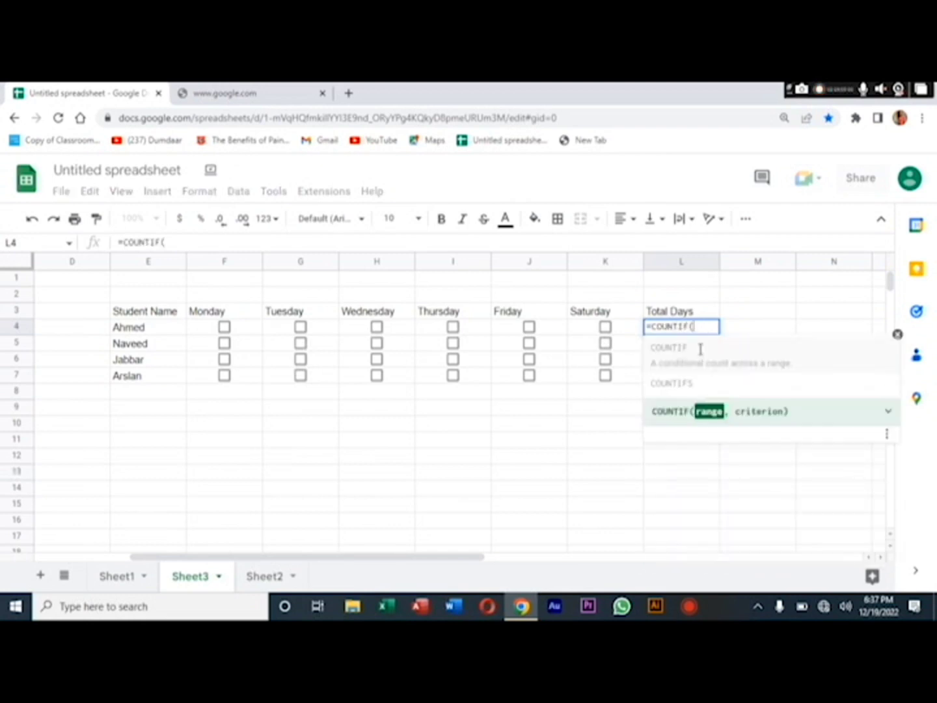
click(216, 332)
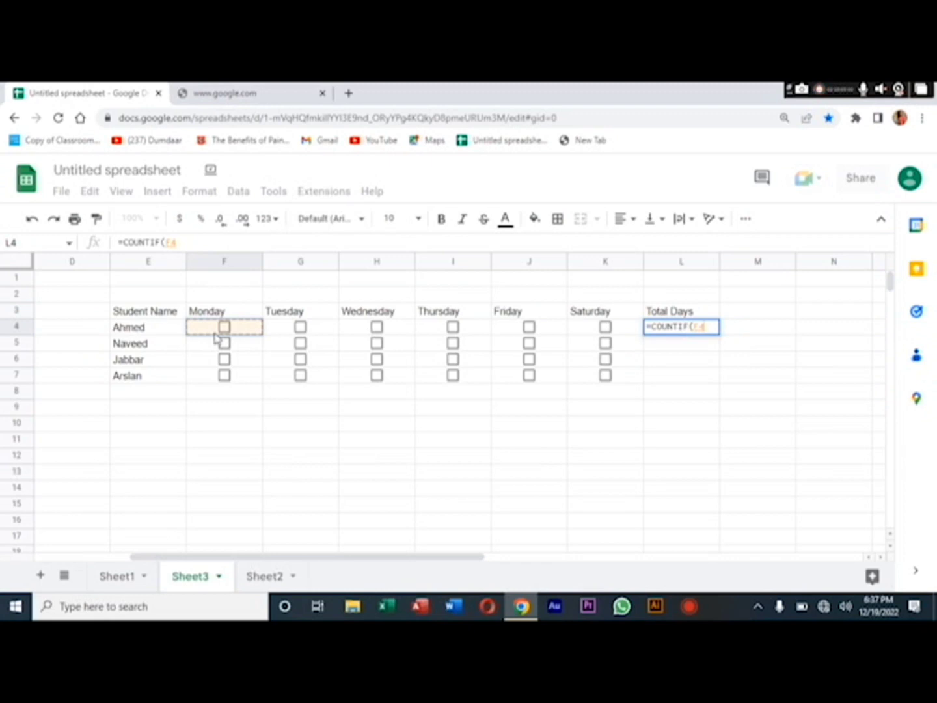
key(shift+Right)
key(shift+Right)
key(shift+Right)
key(shift+Right)
key(shift+Right)
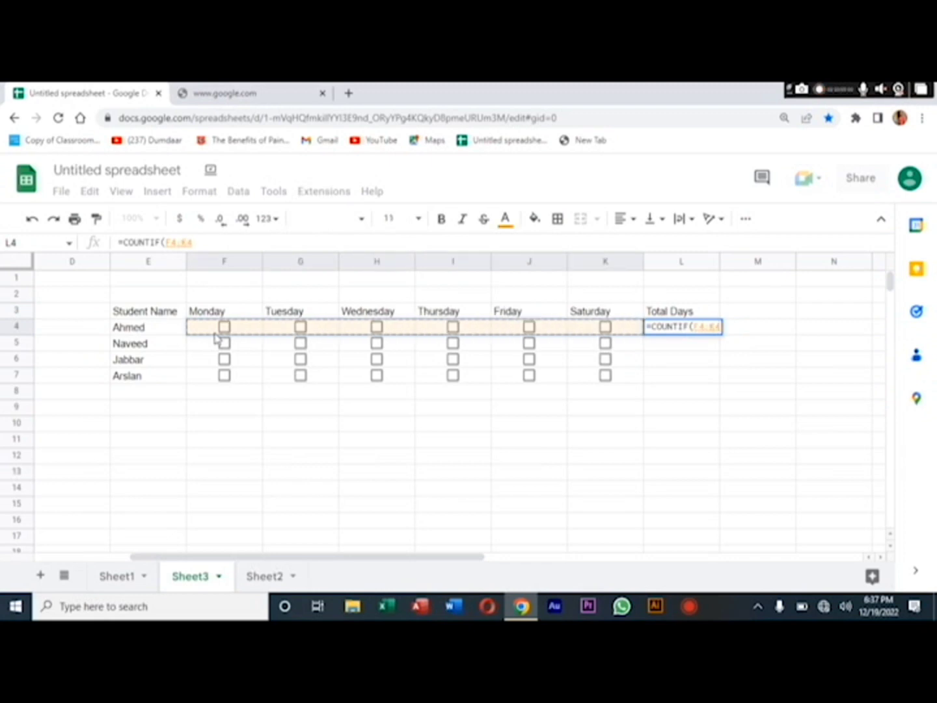
text(,)
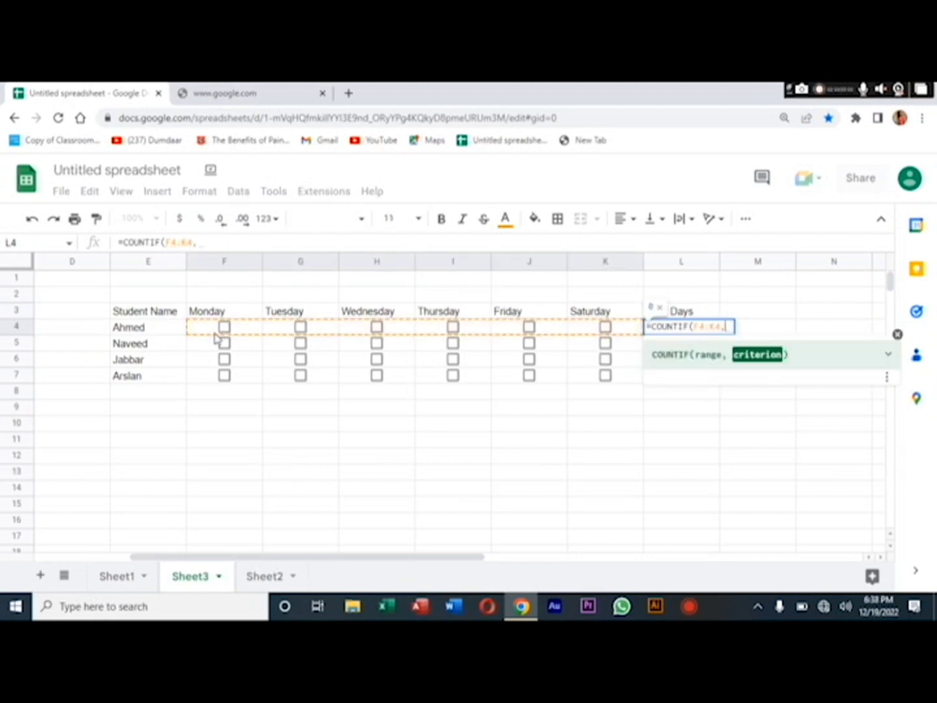
text(true)
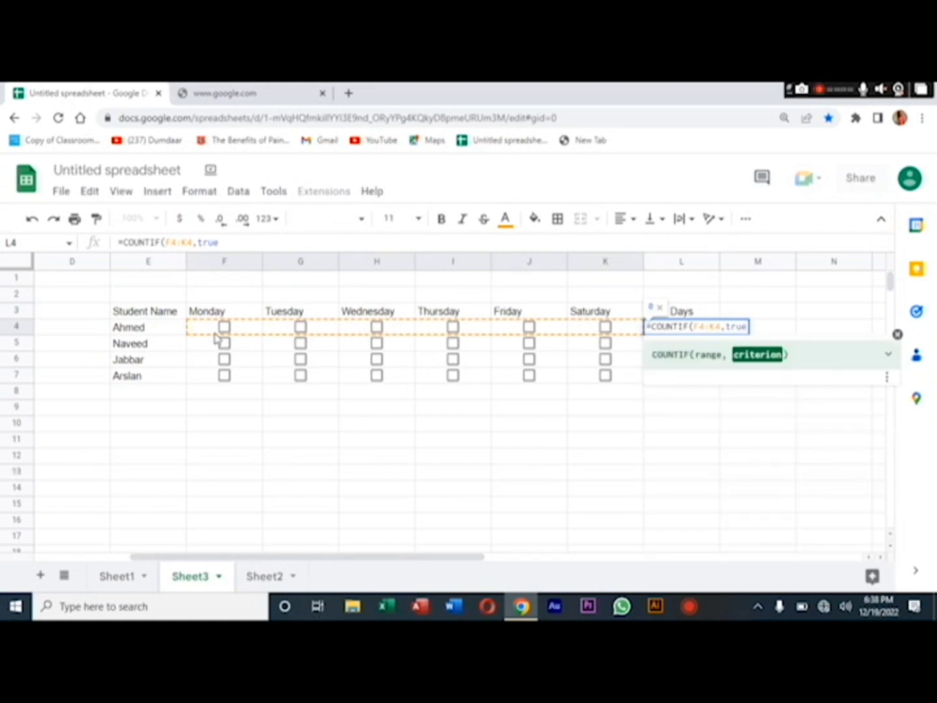
text())
key(Return)
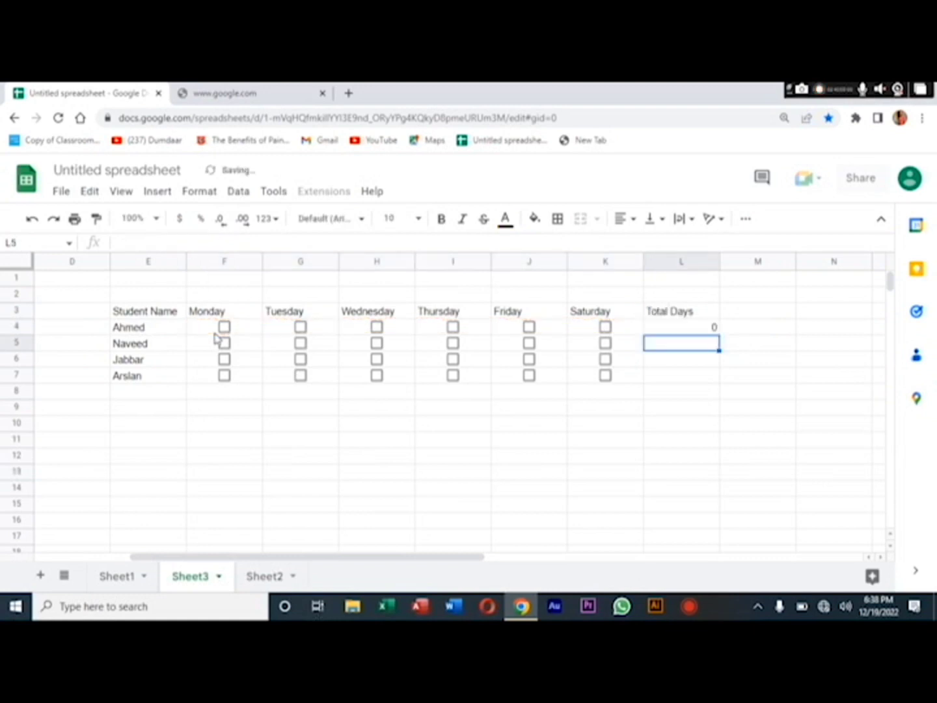
Autofill the COUNTIF formula from L4 down to L7 for the remaining students
click(694, 330)
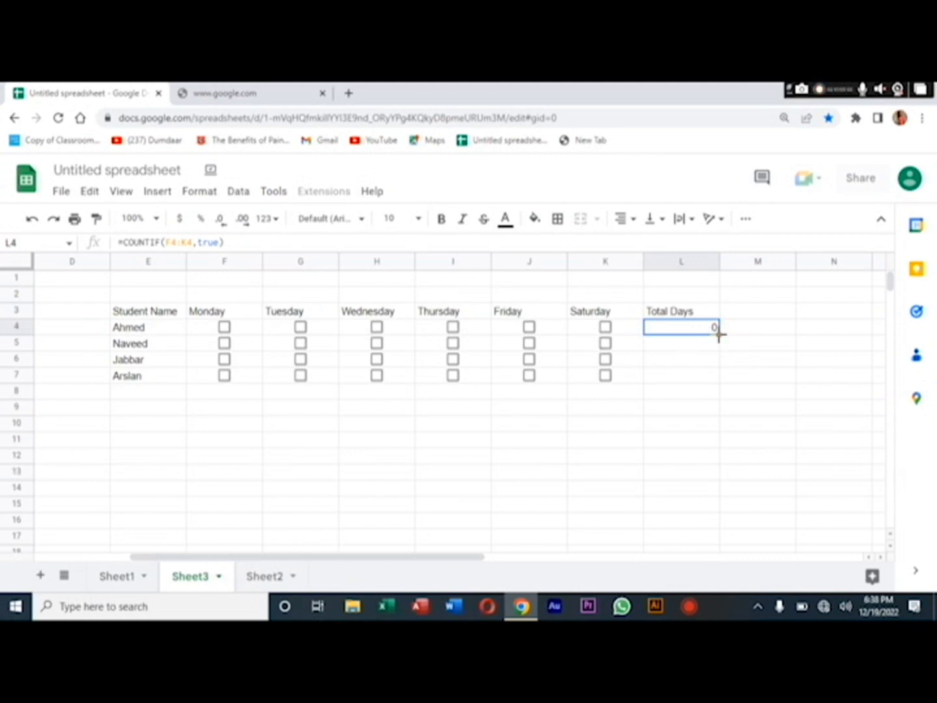
drag(719, 335, 717, 384)
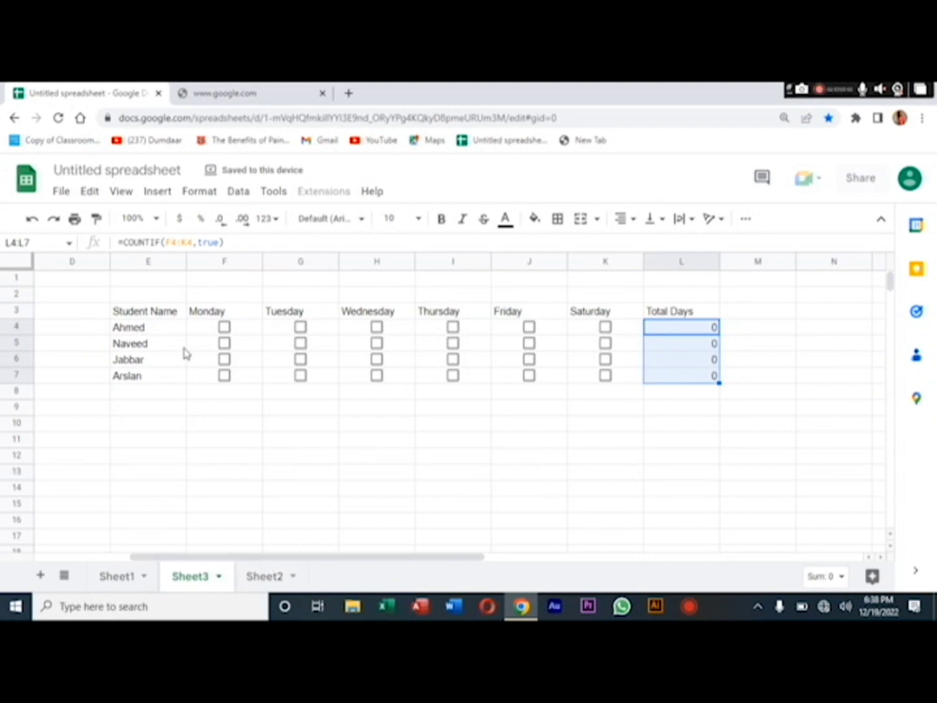
click(292, 392)
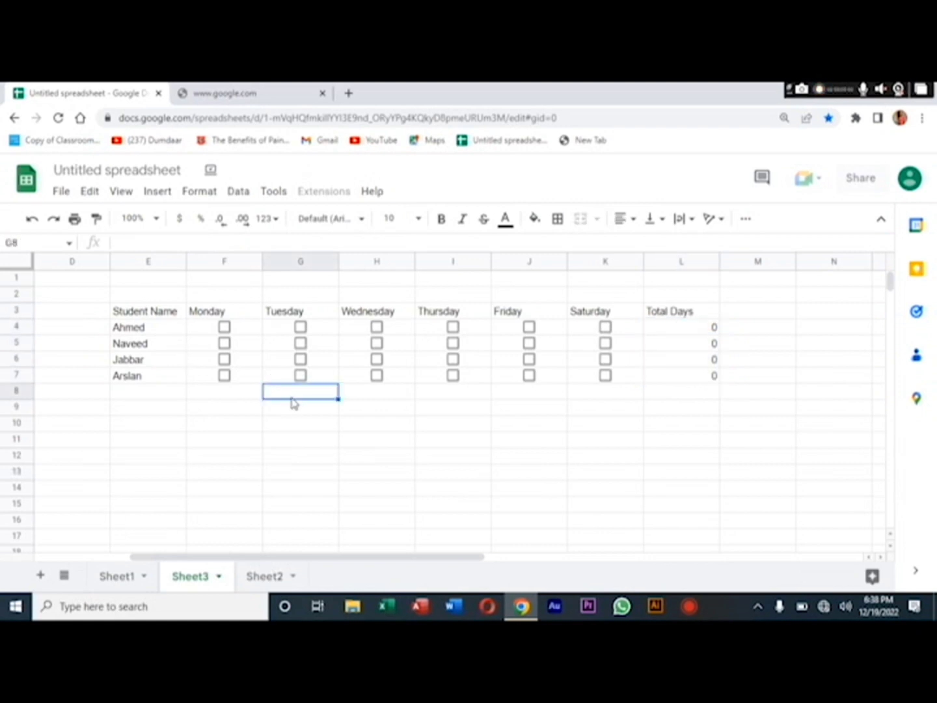
Mark the first student present from Monday through Saturday, and the student in row 7 present on Tuesday and Thursday
click(224, 331)
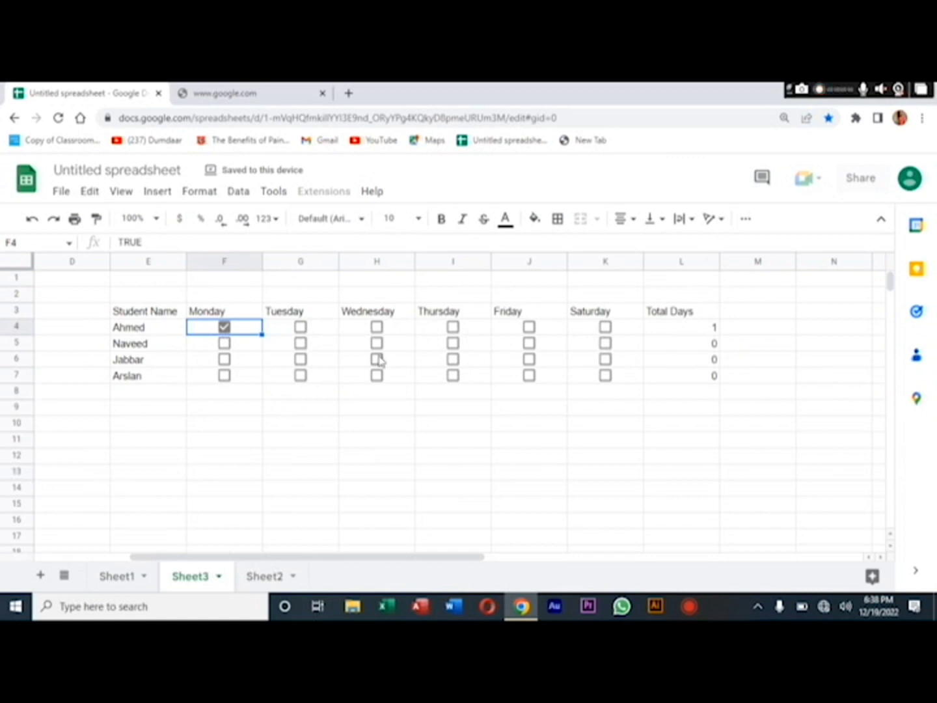
click(300, 327)
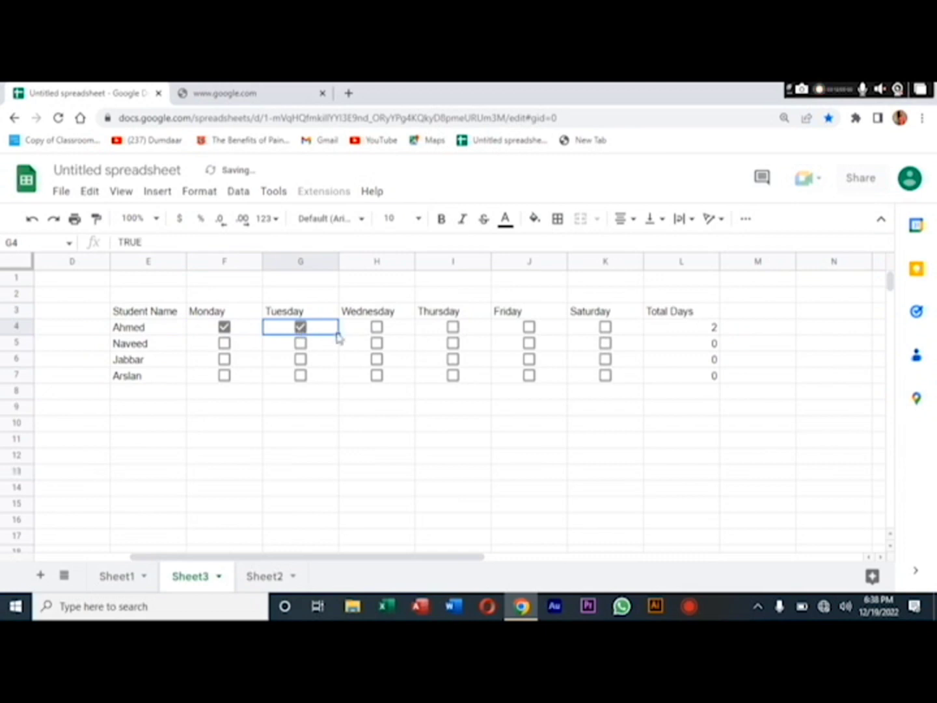
click(378, 333)
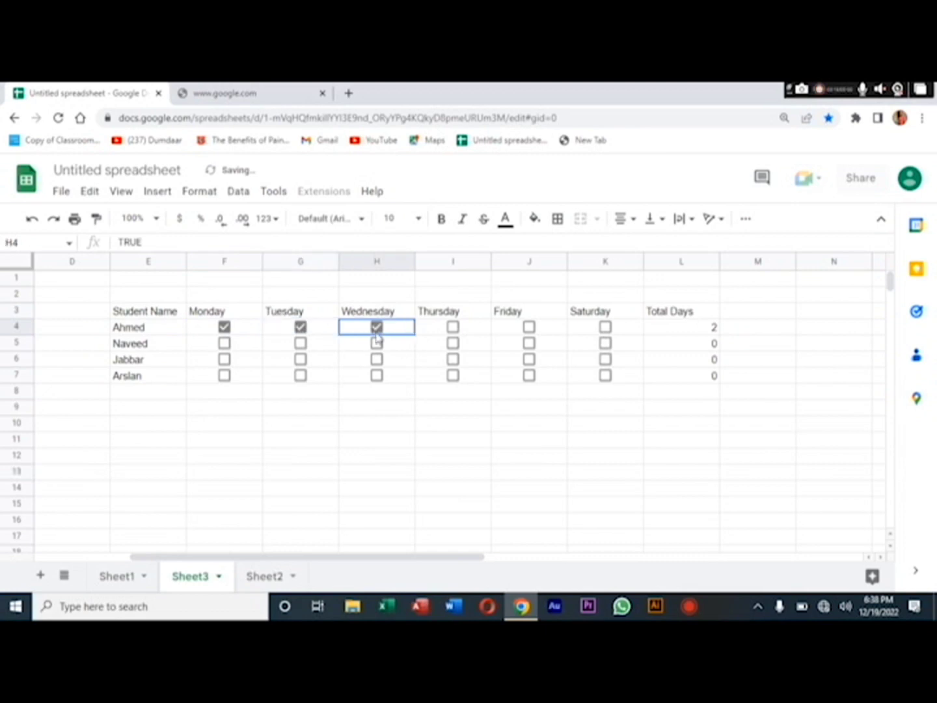
click(448, 334)
click(458, 328)
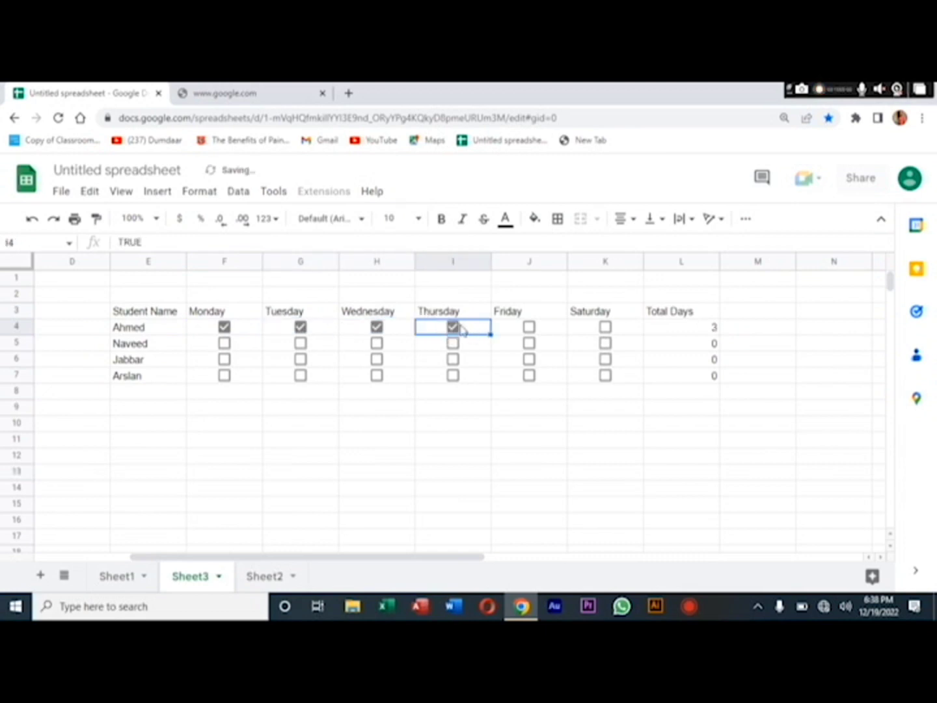
click(529, 328)
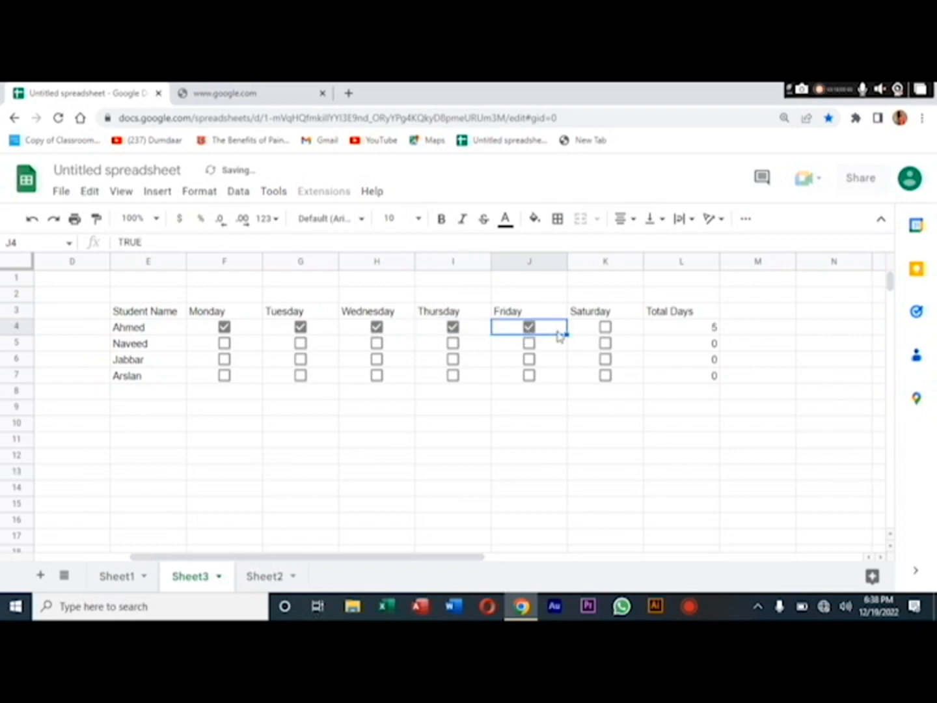
click(604, 327)
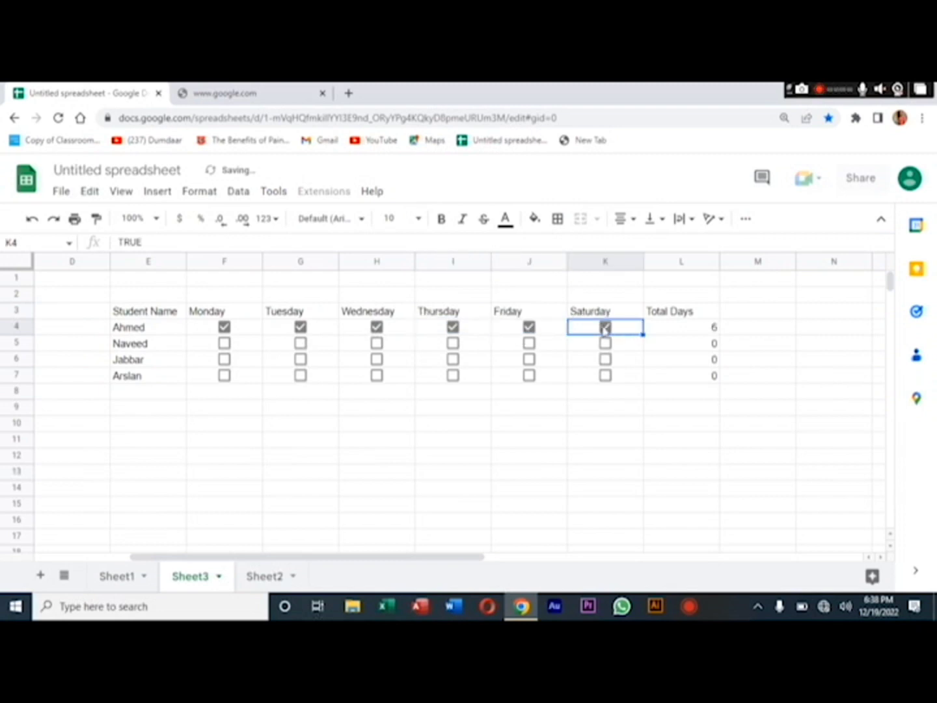
click(301, 377)
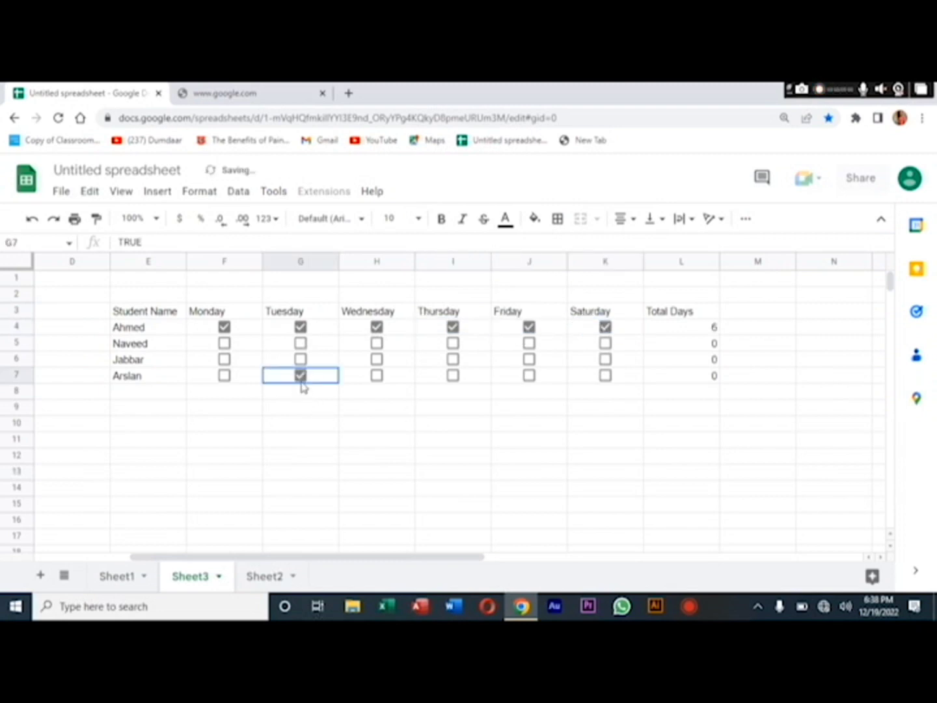
click(454, 378)
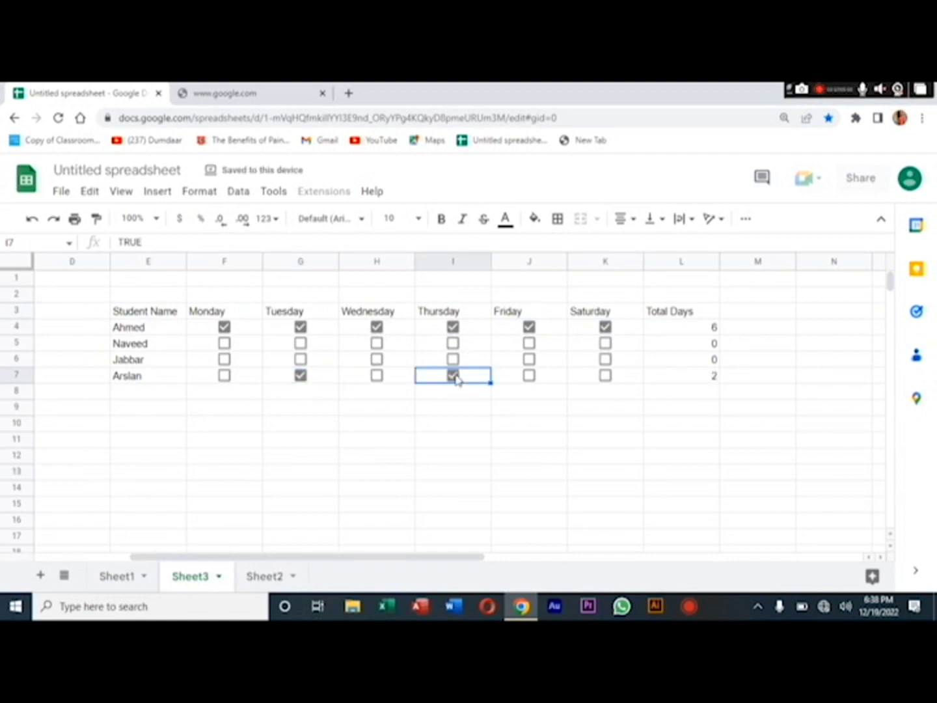
Format the whole attendance table E3:L7 in bold with font size 12
key(ctrl+a)
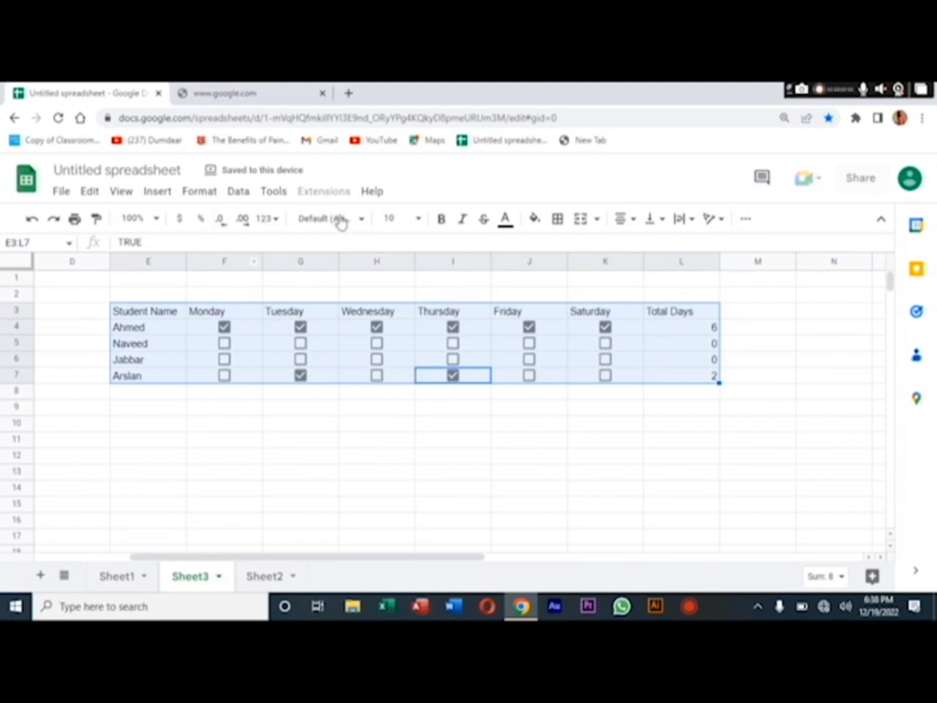
click(417, 225)
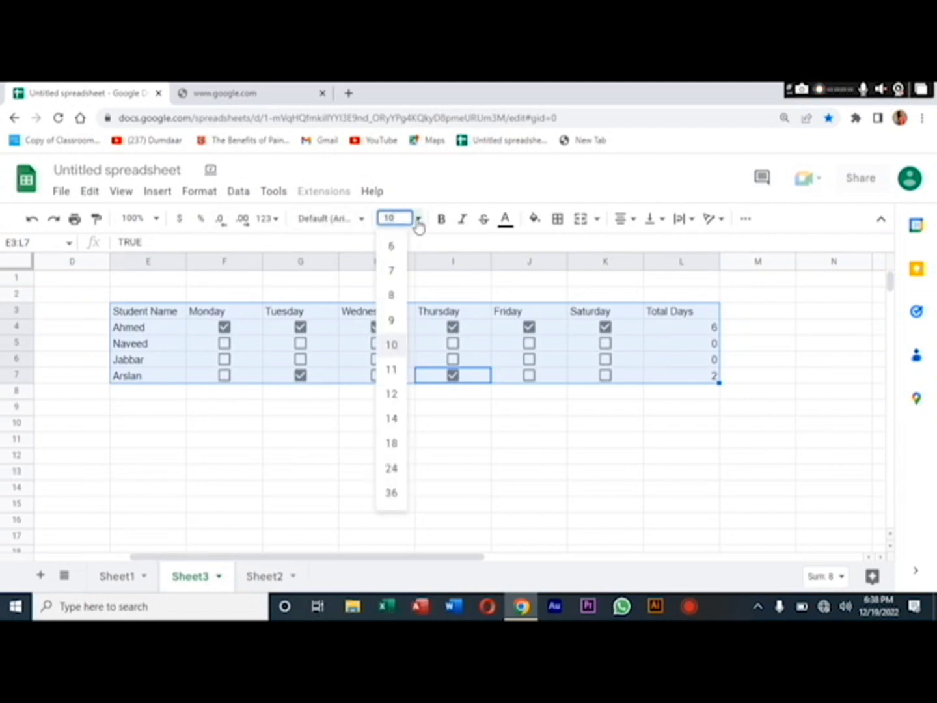
click(393, 393)
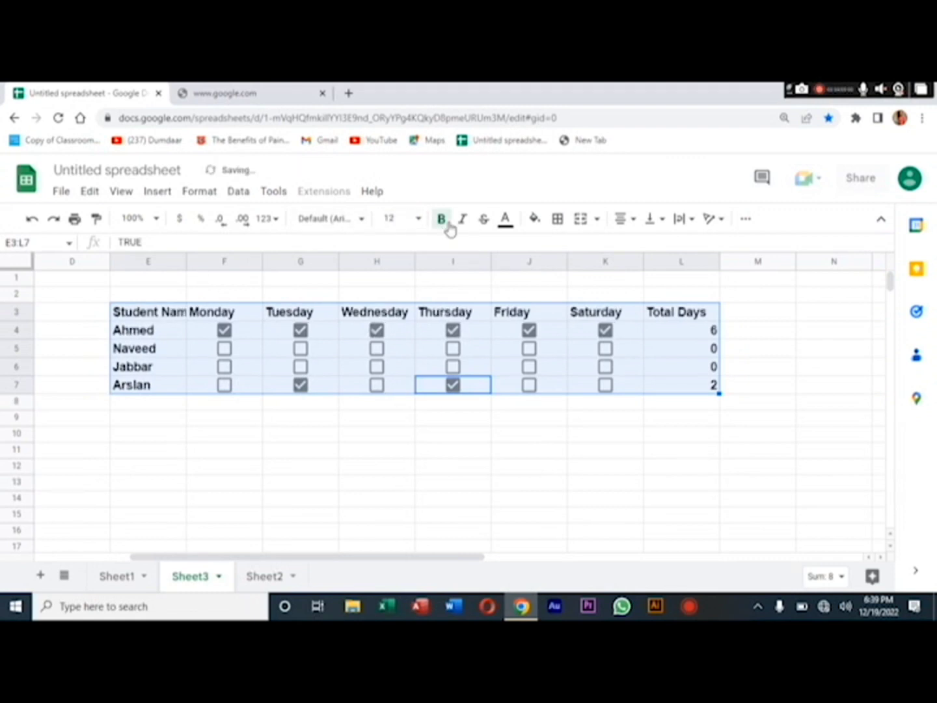
Apply alternating colors with a header to E3:L7, trying the green default style before settling on the orange one
click(158, 193)
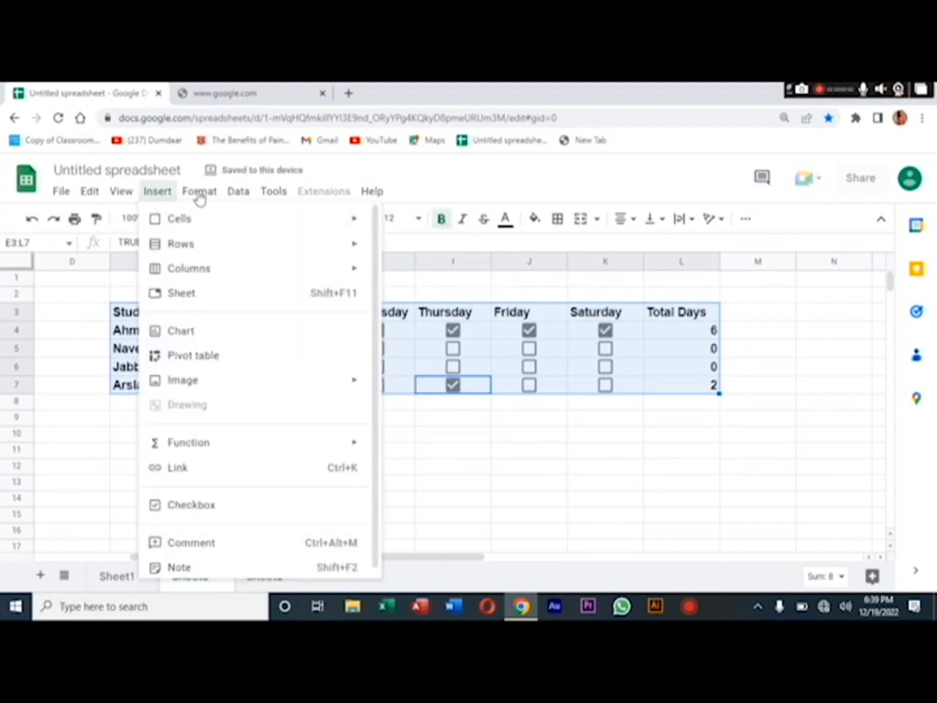
mouse_move(200, 196)
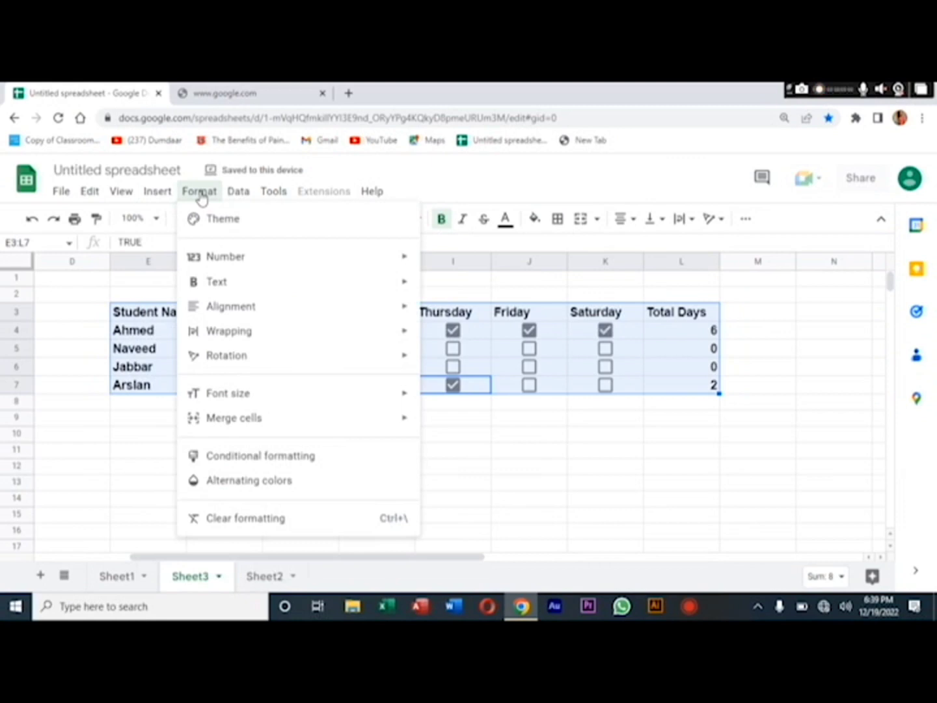
click(253, 483)
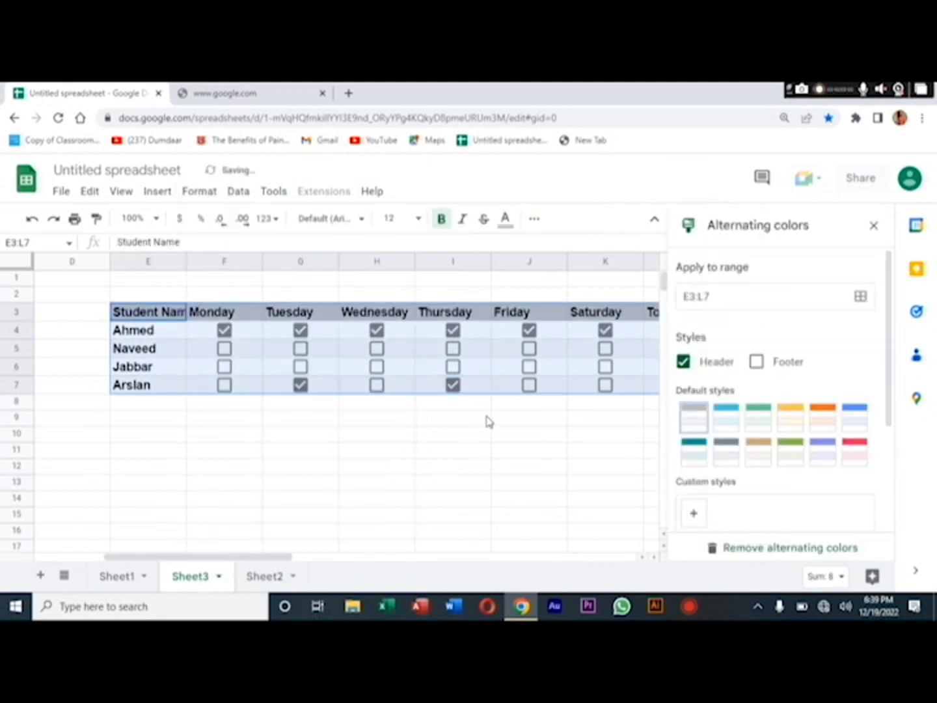
click(756, 420)
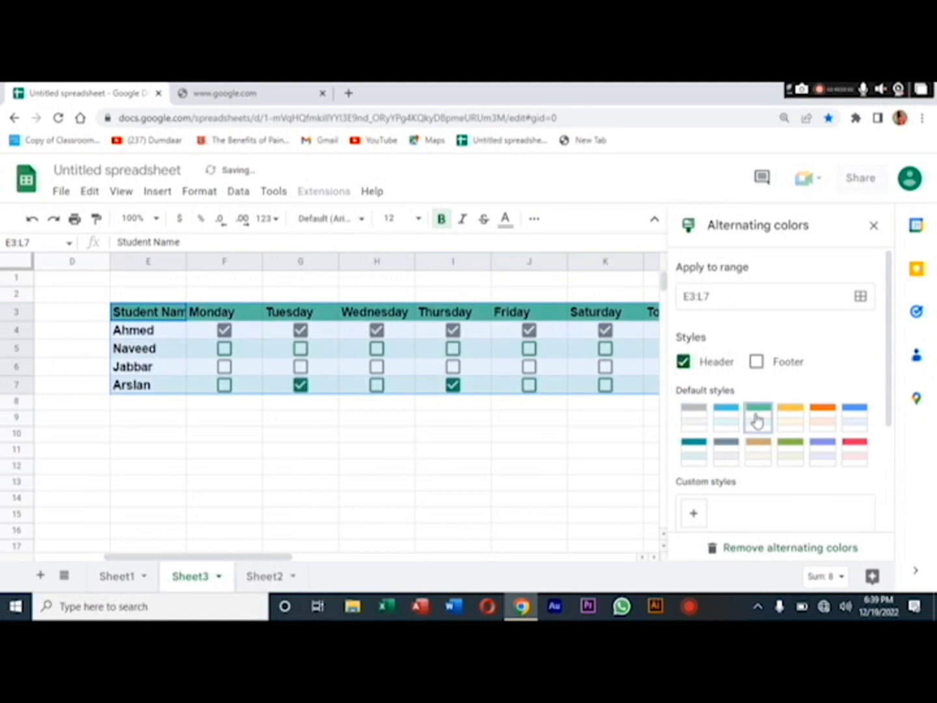
click(824, 424)
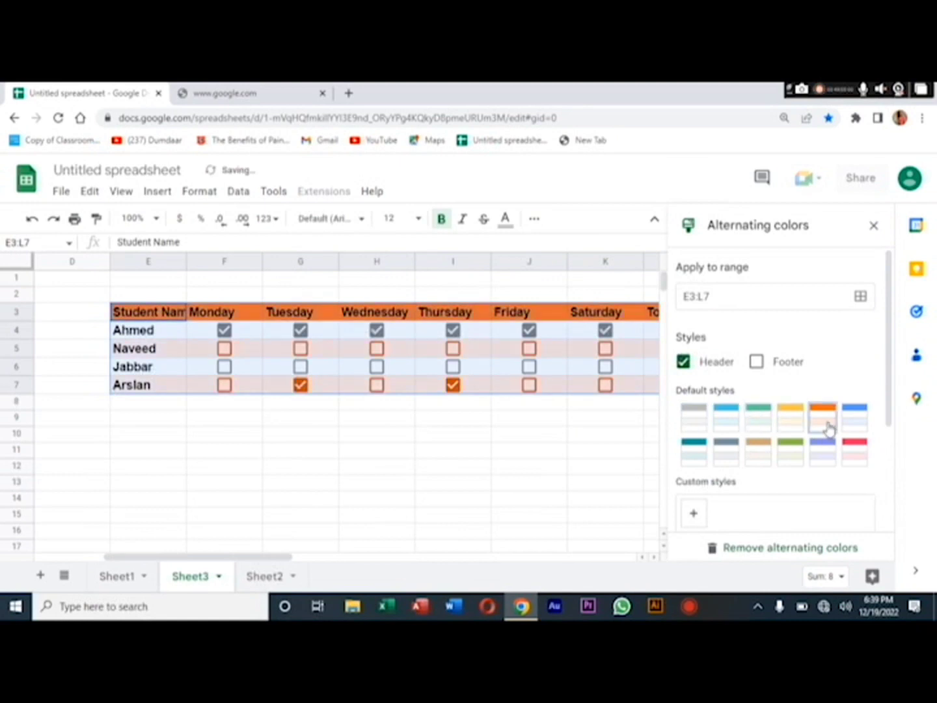
click(475, 506)
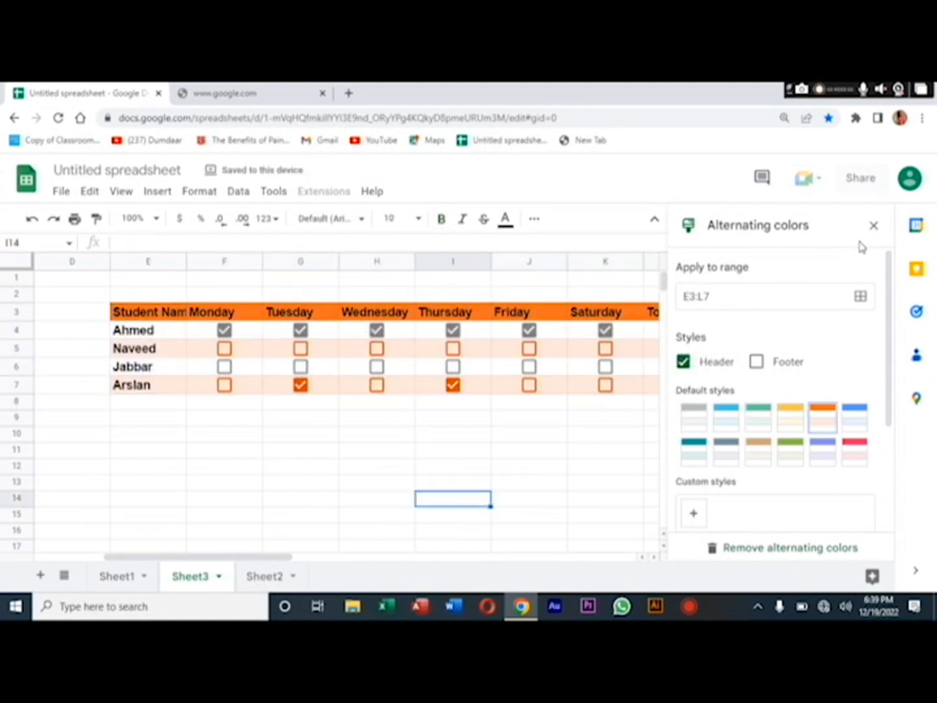
click(873, 226)
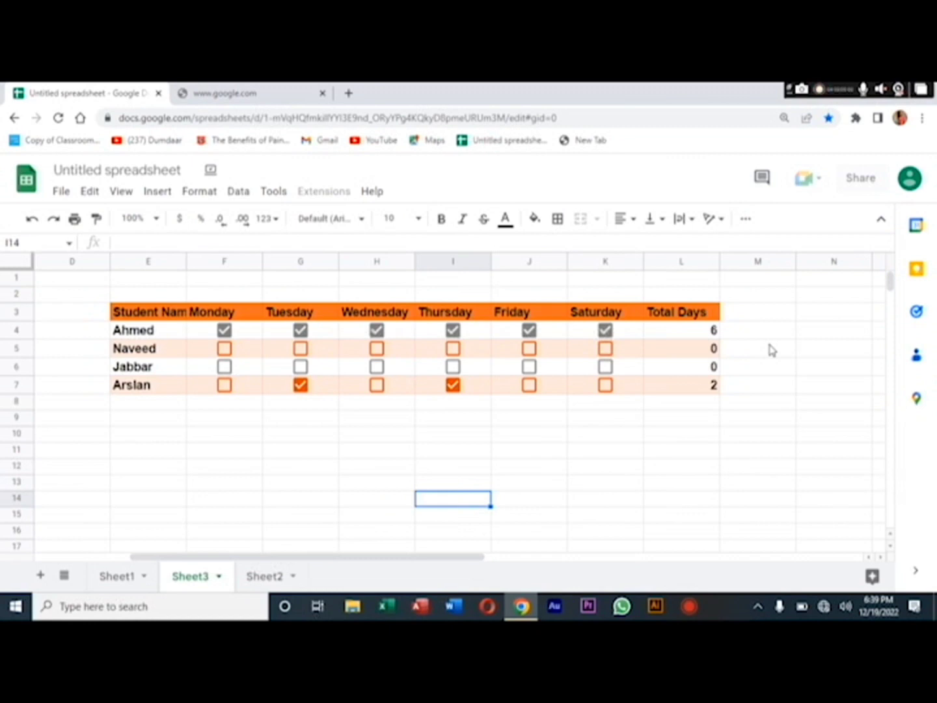
key(ctrl+a)
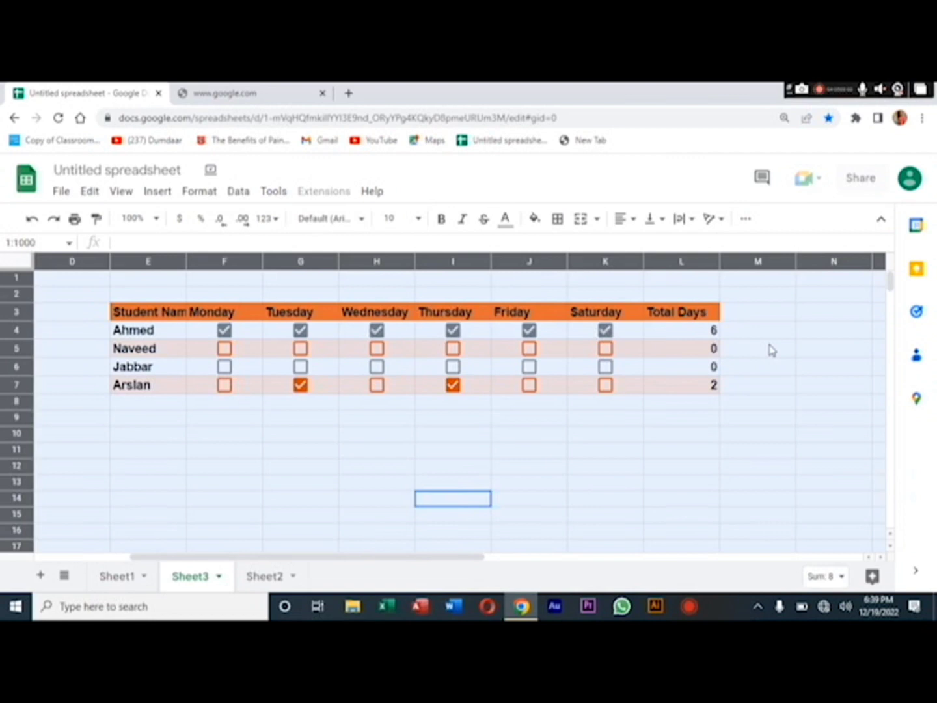
click(771, 350)
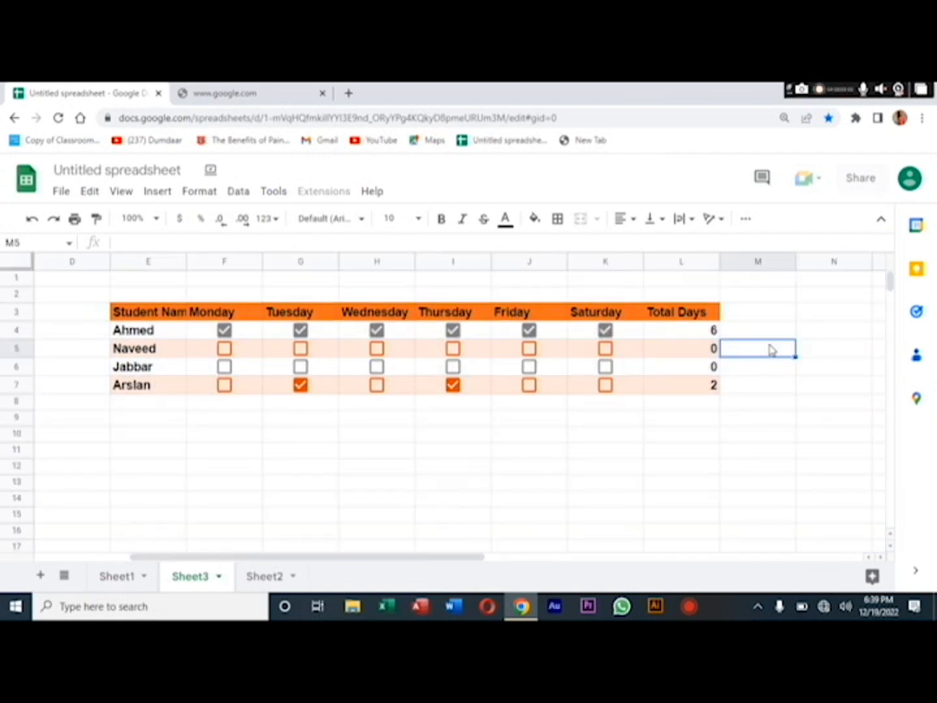